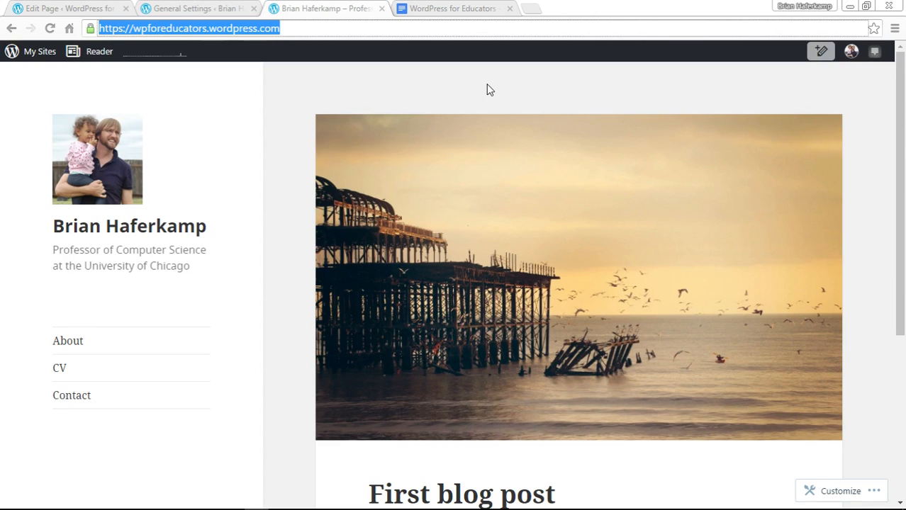
Go to the admin dashboard's Pages list and select the About page
{"action": "left_click", "coordinate": [356, 95]}
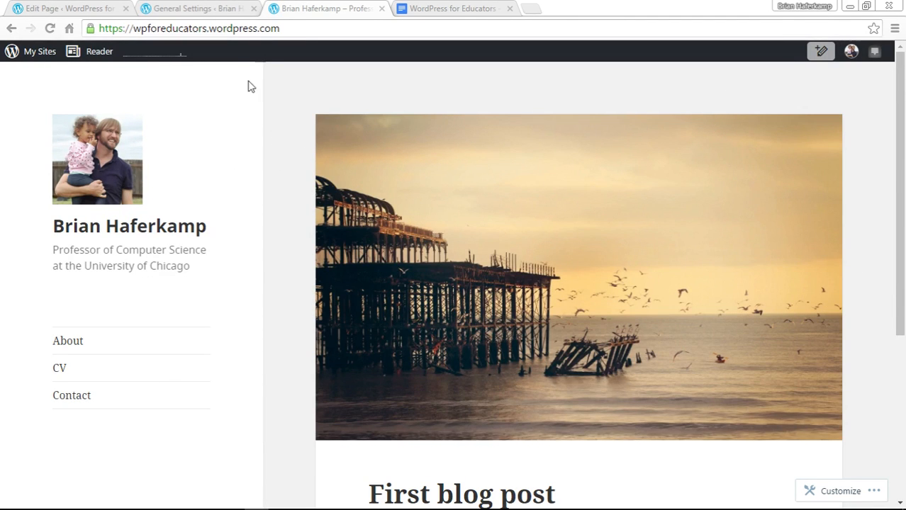
{"action": "left_click", "coordinate": [226, 14]}
{"action": "left_click", "coordinate": [62, 85]}
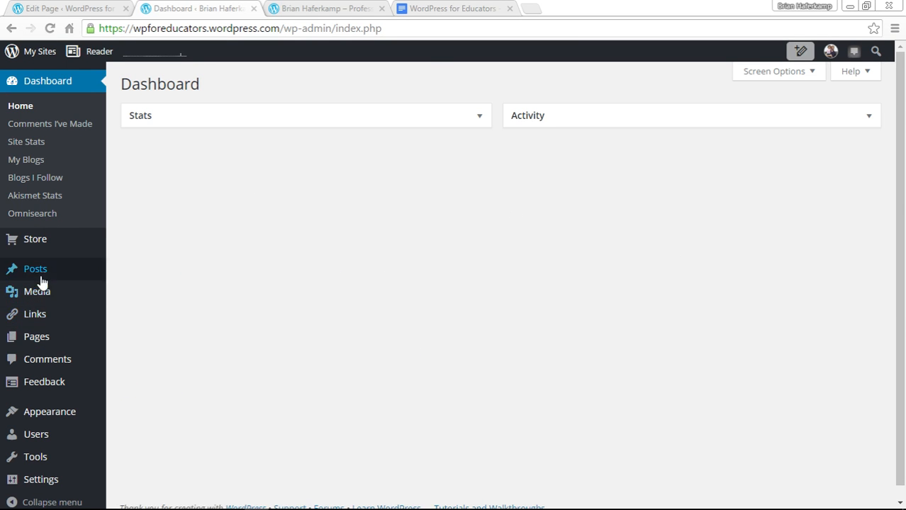
{"action": "left_click", "coordinate": [49, 344]}
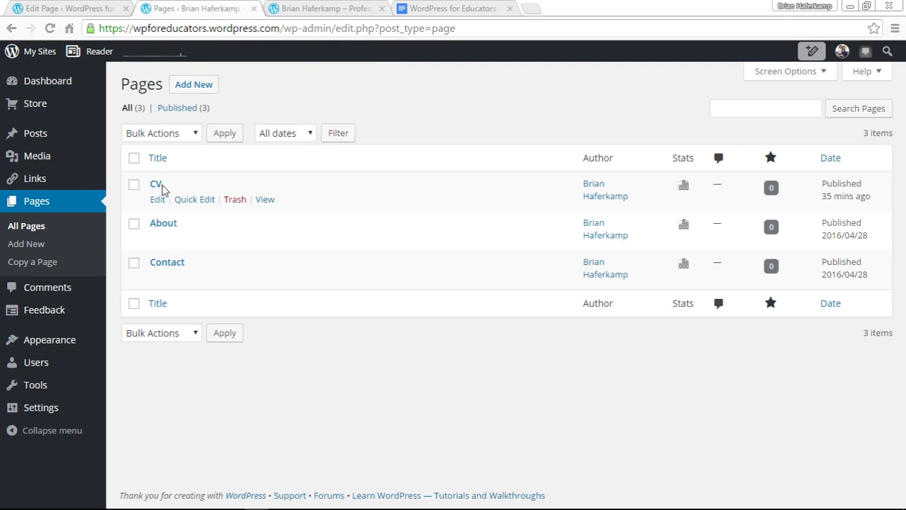
{"action": "left_click", "coordinate": [164, 226]}
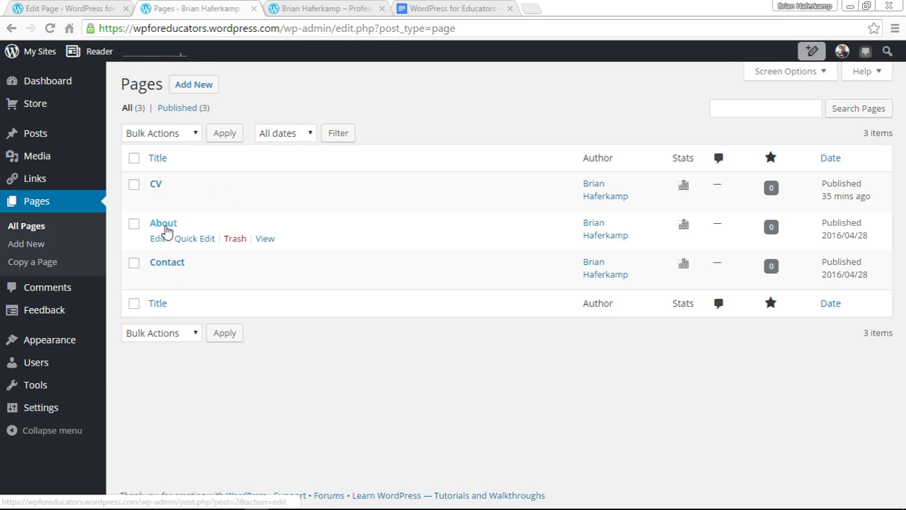
Switch to the live site and open About from its navigation menu
{"action": "left_click", "coordinate": [353, 13]}
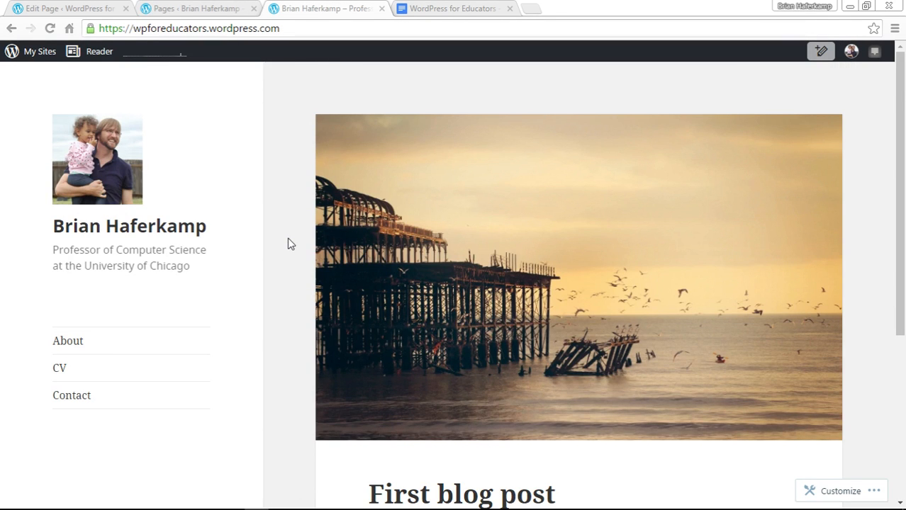
{"action": "left_click", "coordinate": [204, 10]}
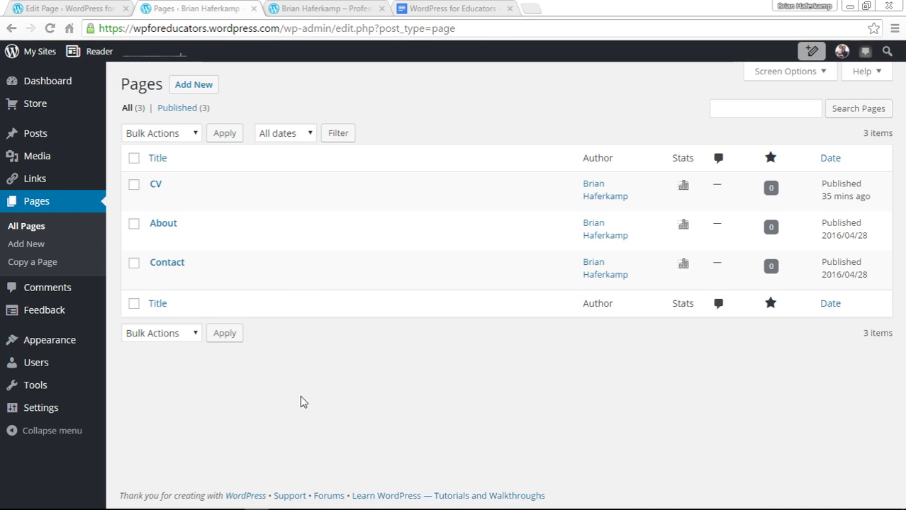
{"action": "left_click", "coordinate": [326, 9]}
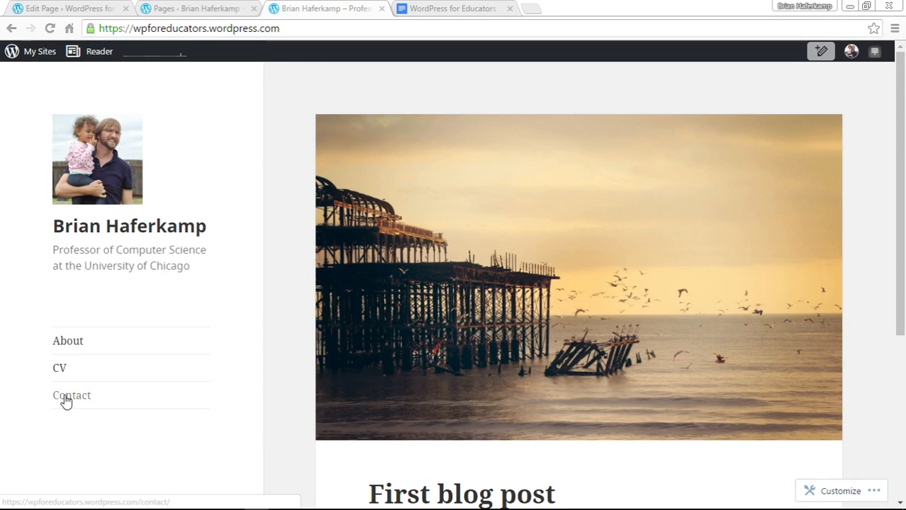
{"action": "left_click", "coordinate": [73, 342]}
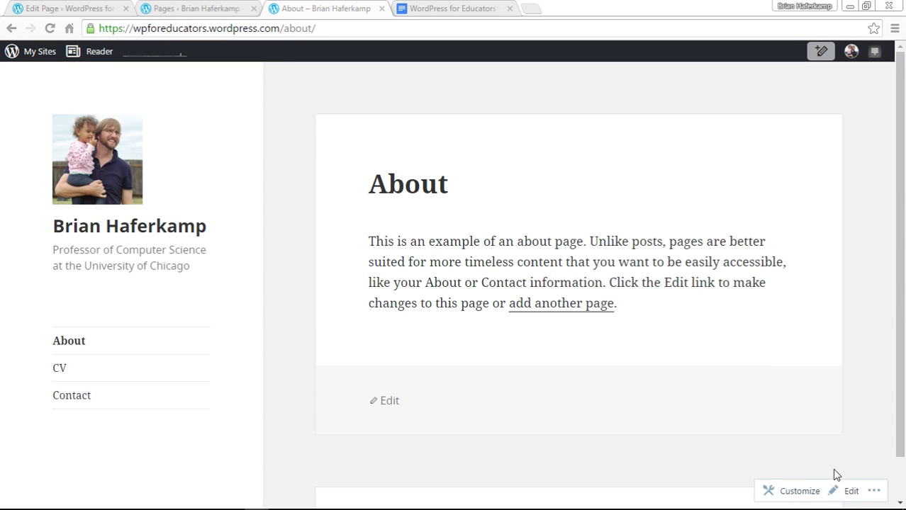
Dismiss the site's more-options menu and load the About page in the editor
{"action": "left_click", "coordinate": [877, 492]}
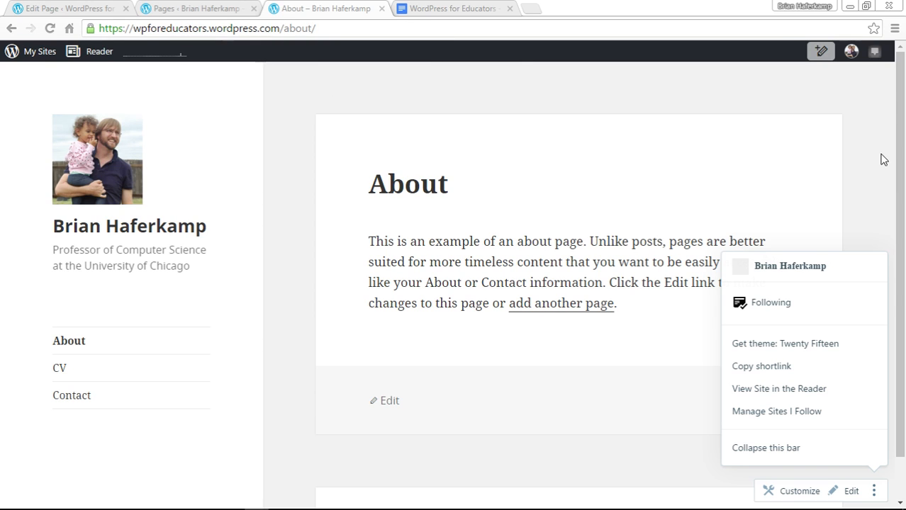
{"action": "left_click", "coordinate": [874, 175]}
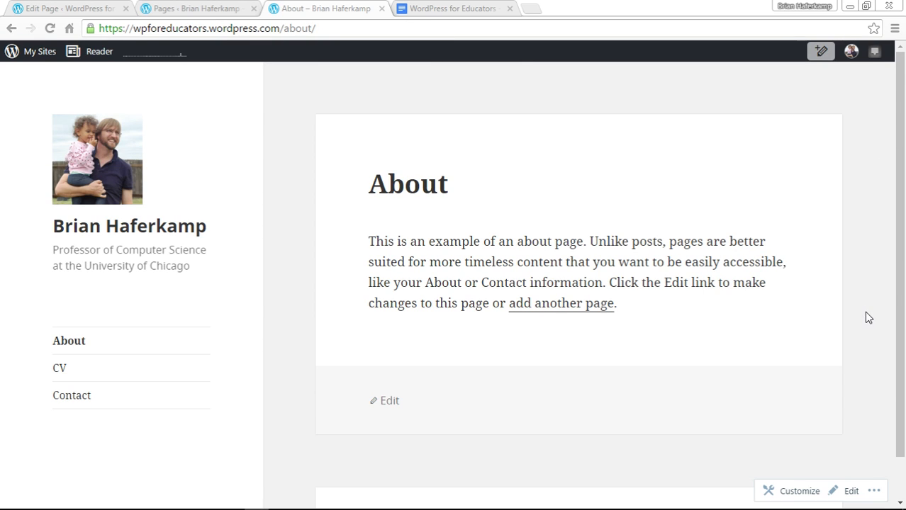
{"action": "left_click", "coordinate": [389, 409]}
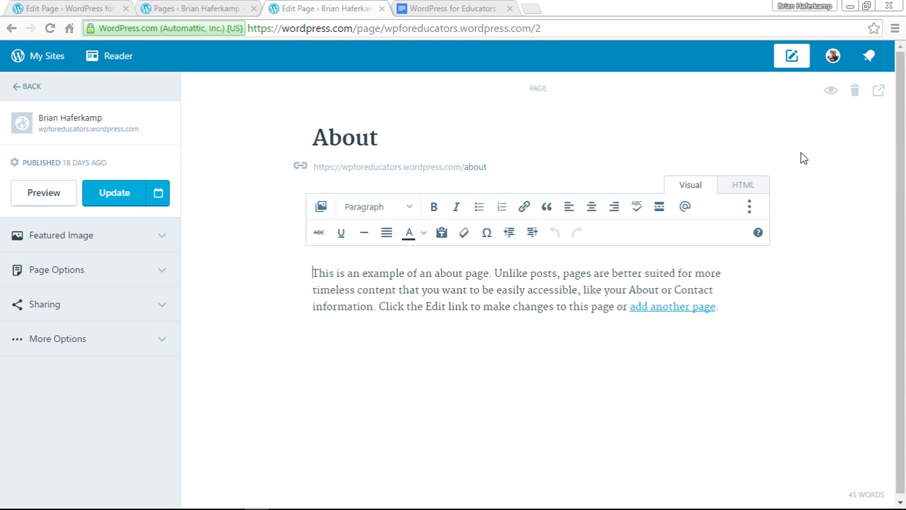
Leave the editor and switch to the WordPress for Educators site's stats
{"action": "left_click", "coordinate": [67, 7]}
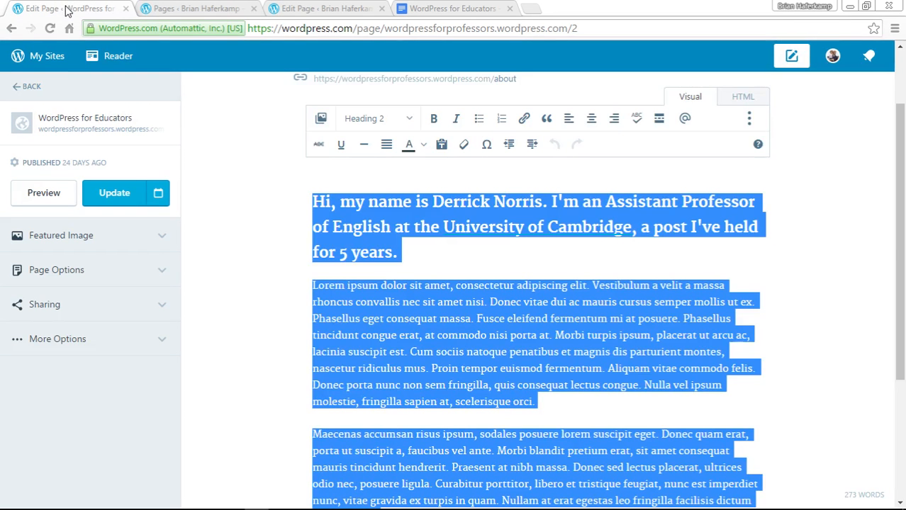
{"action": "left_click", "coordinate": [28, 88]}
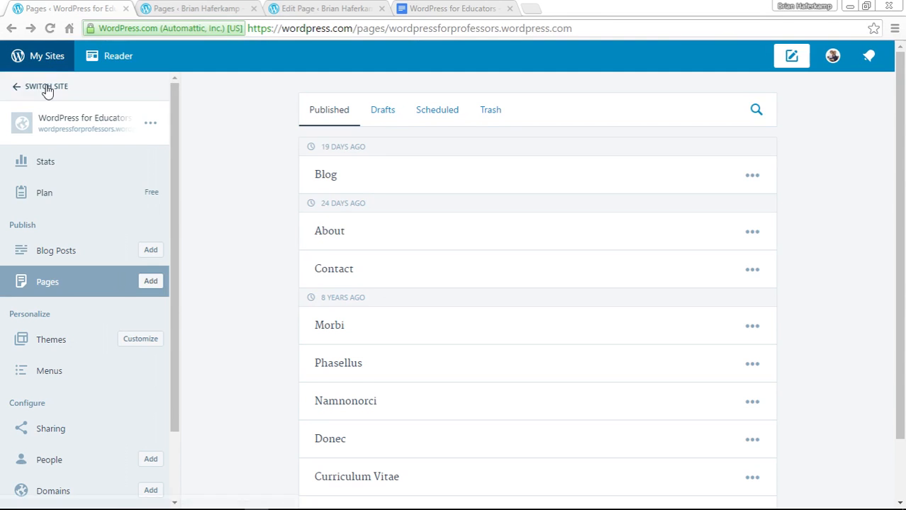
{"action": "left_click", "coordinate": [42, 87]}
{"action": "scroll", "coordinate": [78, 312], "scroll_direction": "down", "scroll_amount": 2}
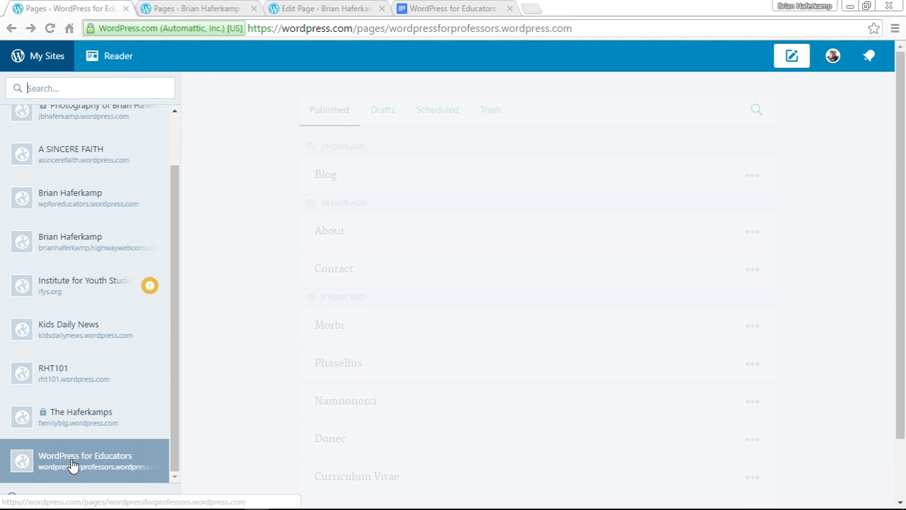
{"action": "scroll", "coordinate": [104, 216], "scroll_direction": "up", "scroll_amount": 2}
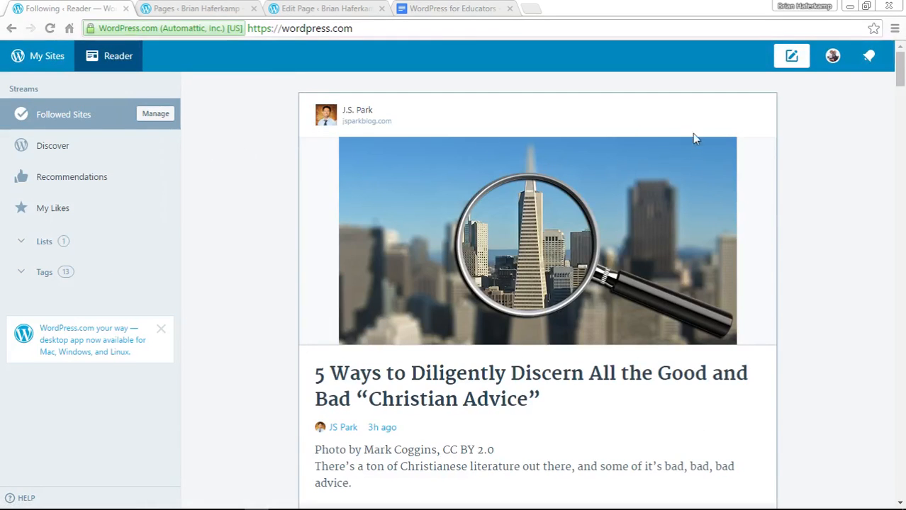
{"action": "left_click", "coordinate": [55, 64]}
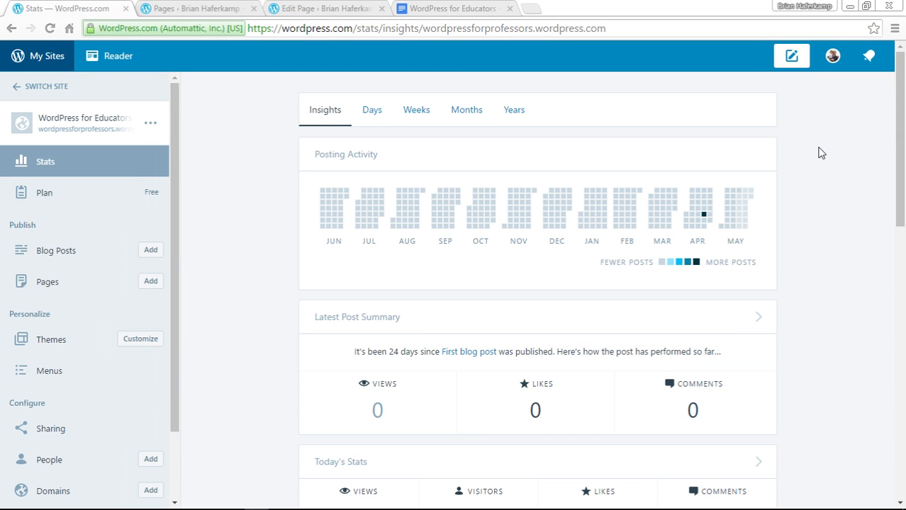
Return to the admin Pages list showing CV, About and Contact
{"action": "left_click", "coordinate": [206, 8]}
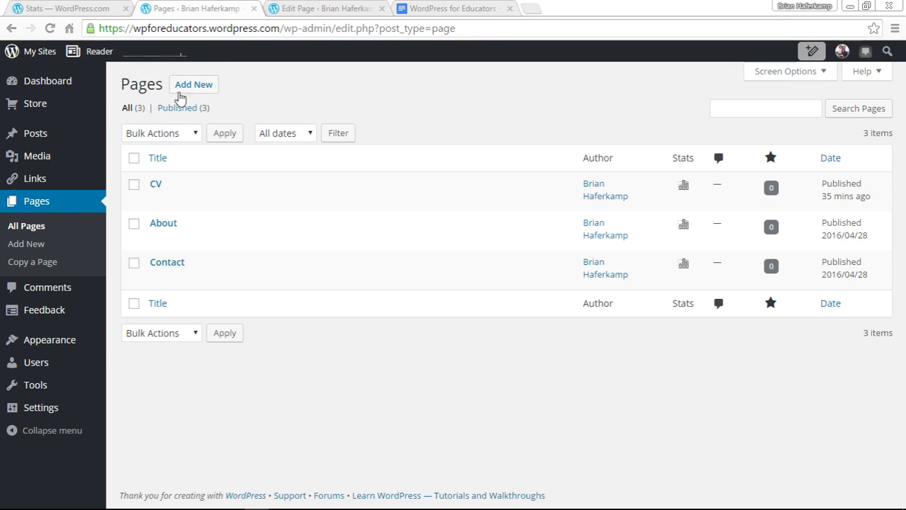
{"action": "left_click", "coordinate": [100, 13]}
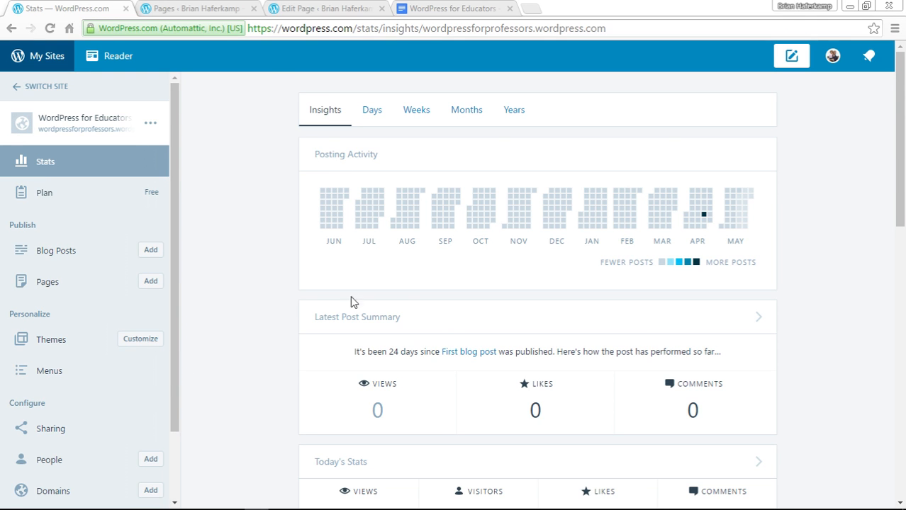
{"action": "left_click", "coordinate": [231, 11]}
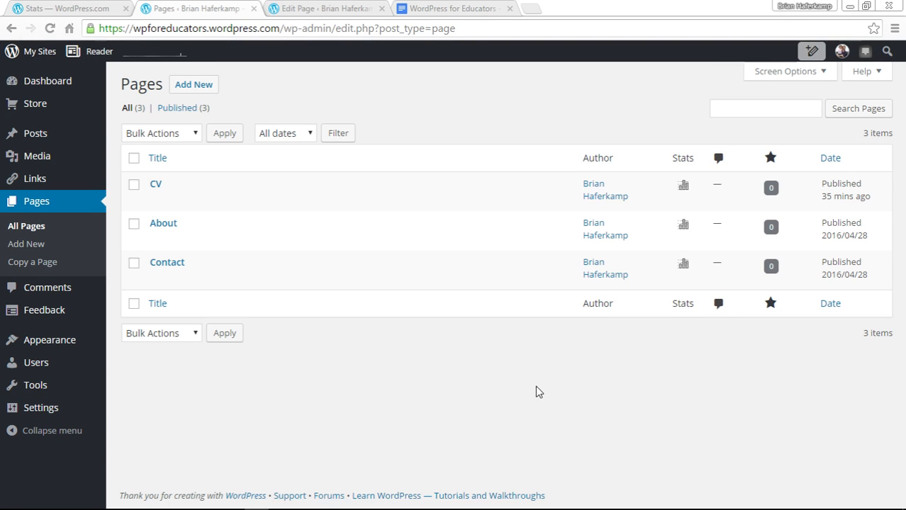
Glance over the site stats sidebar, then bring the About page editor back
{"action": "mouse_move", "coordinate": [89, 347]}
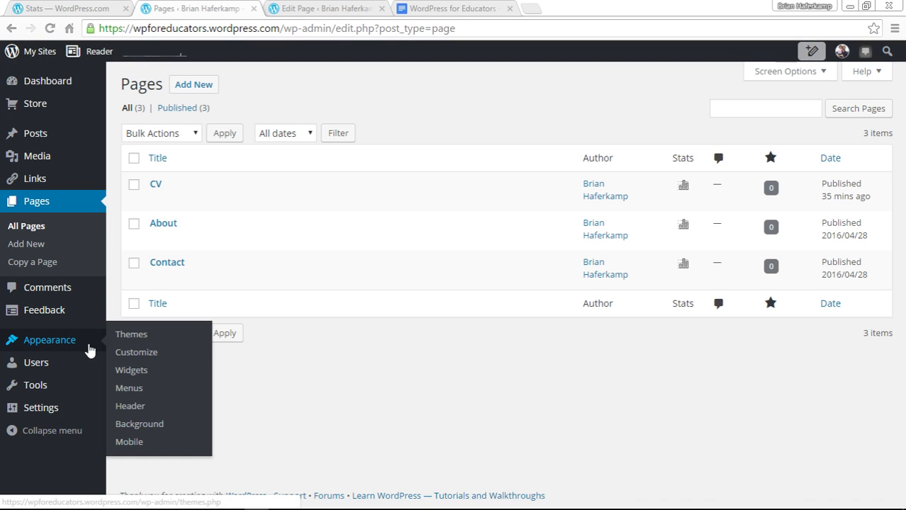
{"action": "left_click", "coordinate": [79, 8]}
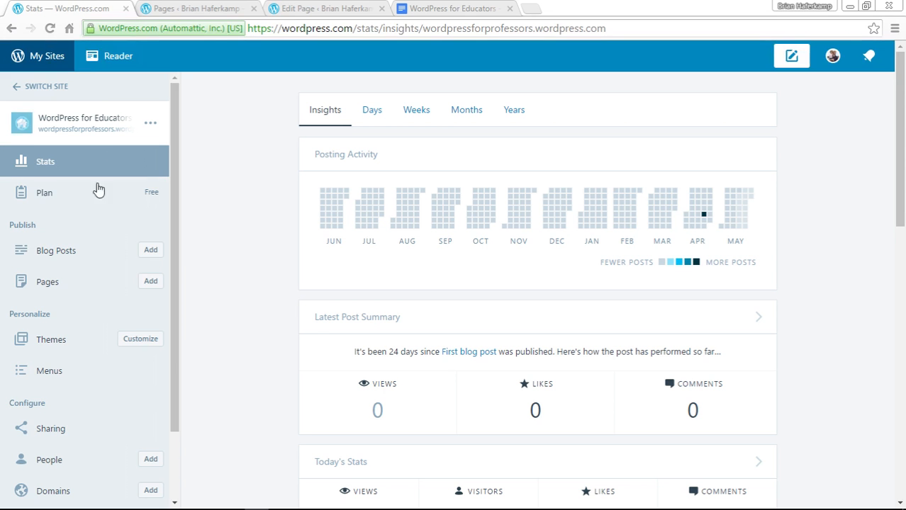
{"action": "scroll", "coordinate": [73, 393], "scroll_direction": "down", "scroll_amount": 2}
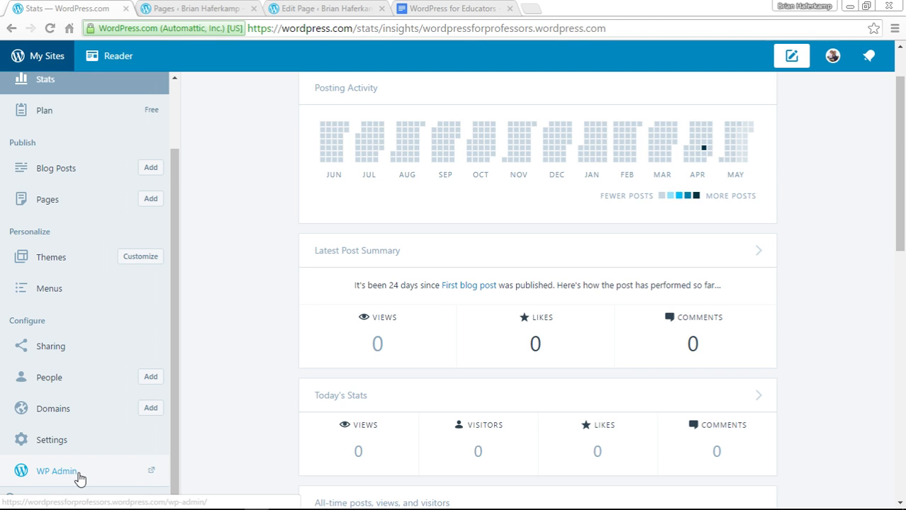
{"action": "scroll", "coordinate": [73, 328], "scroll_direction": "up", "scroll_amount": 2}
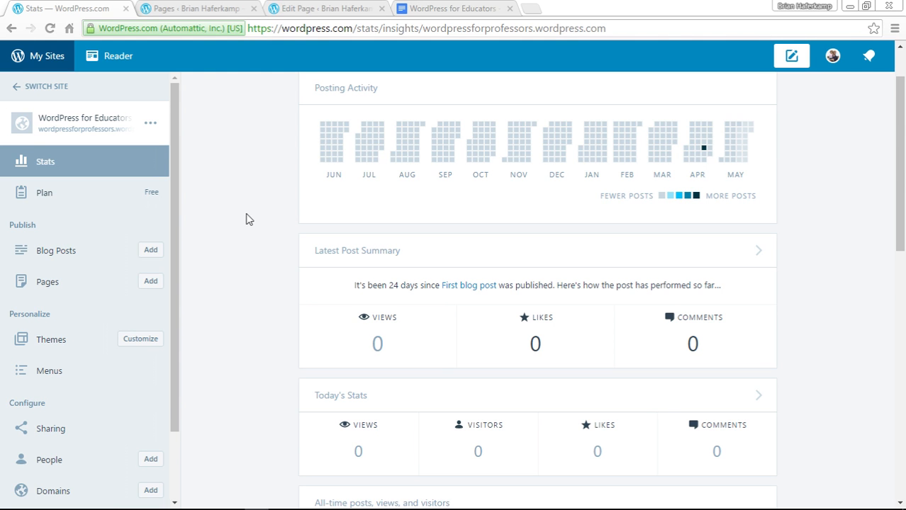
{"action": "left_click", "coordinate": [294, 7]}
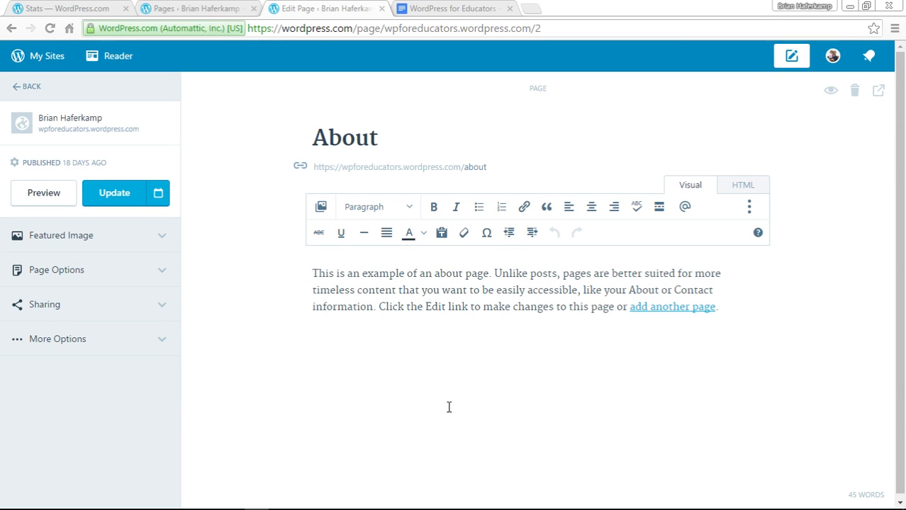
{"action": "left_click", "coordinate": [161, 9]}
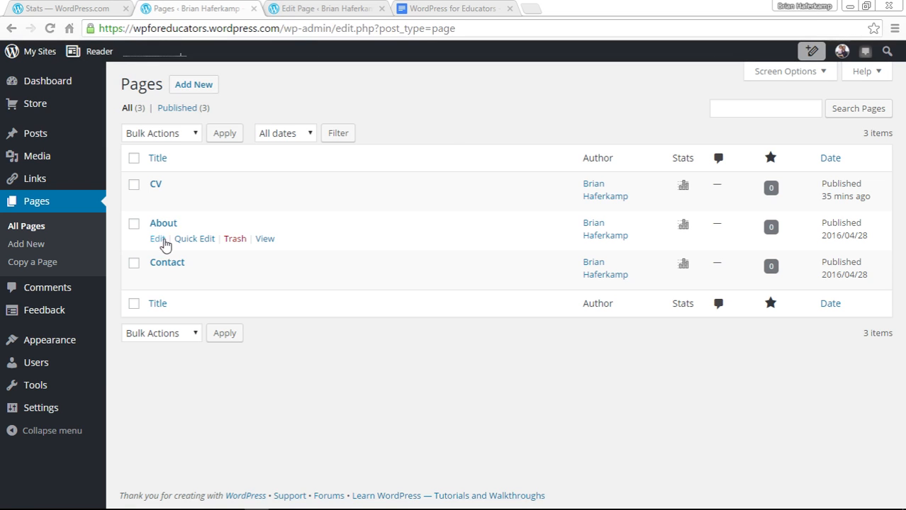
{"action": "left_click", "coordinate": [166, 224]}
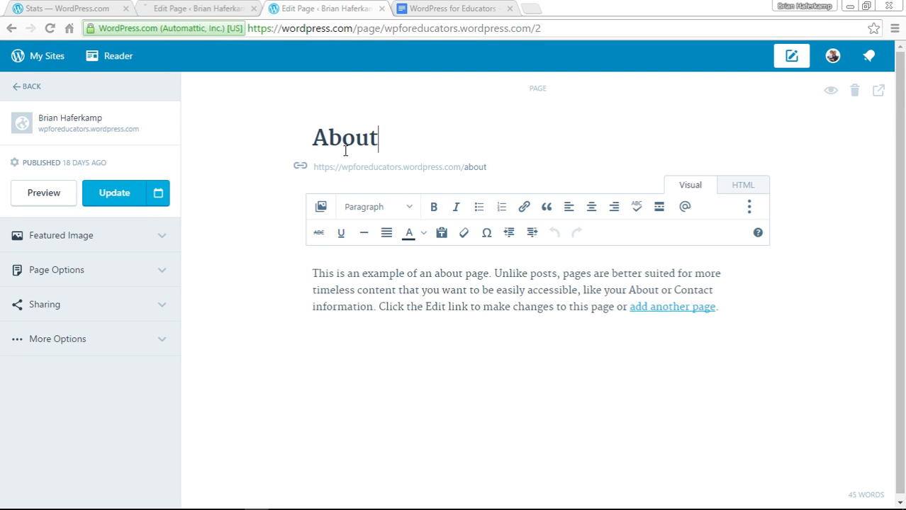
{"action": "left_click_drag", "start_coordinate": [316, 137], "coordinate": [398, 135]}
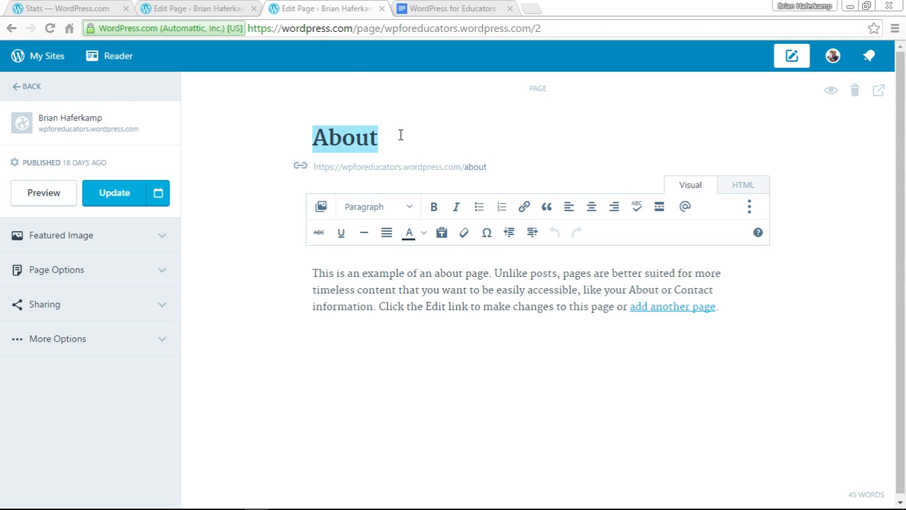
{"action": "left_click", "coordinate": [401, 136]}
{"action": "type", "text": "changegee"}
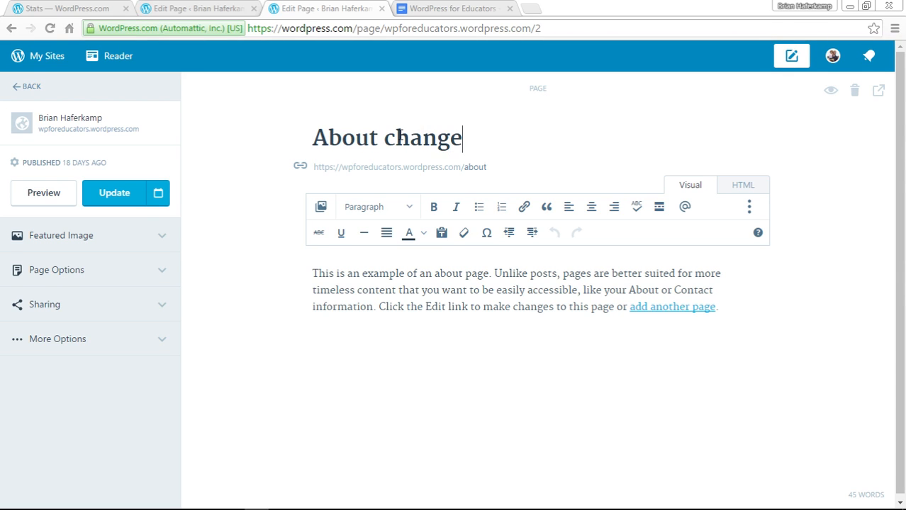
{"action": "key", "text": "BackSpace"}
{"action": "key", "text": "BackSpace"}
{"action": "key", "text": "BackSpace"}
{"action": "key", "text": "BackSpace"}
{"action": "key", "text": "BackSpace"}
{"action": "key", "text": "BackSpace"}
{"action": "key", "text": "BackSpace"}
{"action": "key", "text": "BackSpace"}
{"action": "key", "text": "BackSpace"}
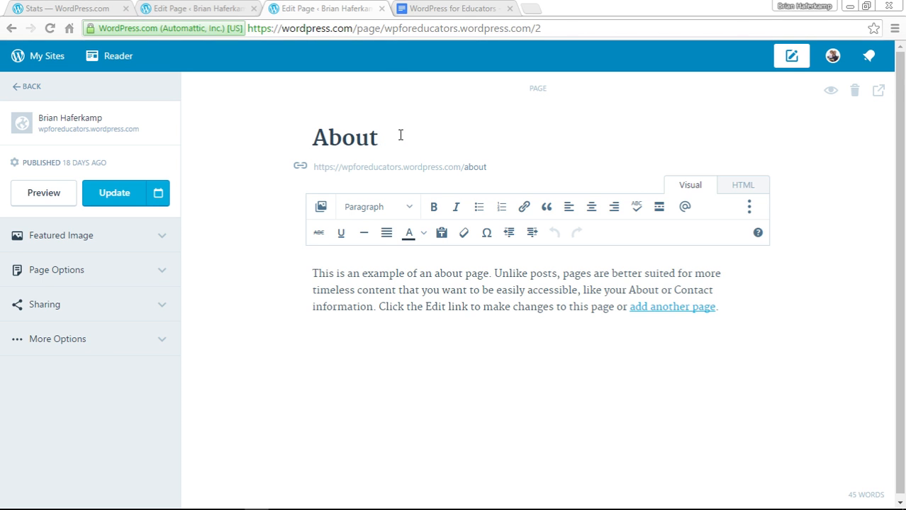
{"action": "left_click", "coordinate": [230, 8]}
{"action": "left_click", "coordinate": [207, 122]}
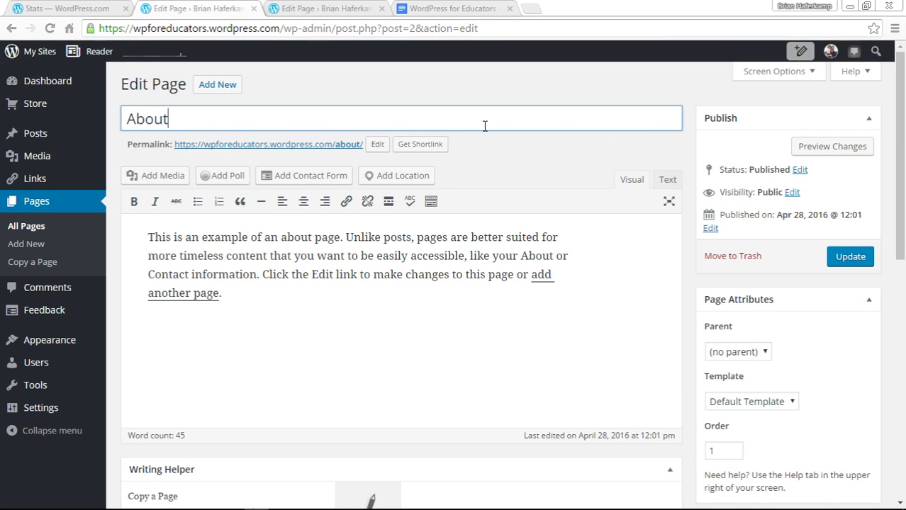
{"action": "key", "text": "ctrl+Tab"}
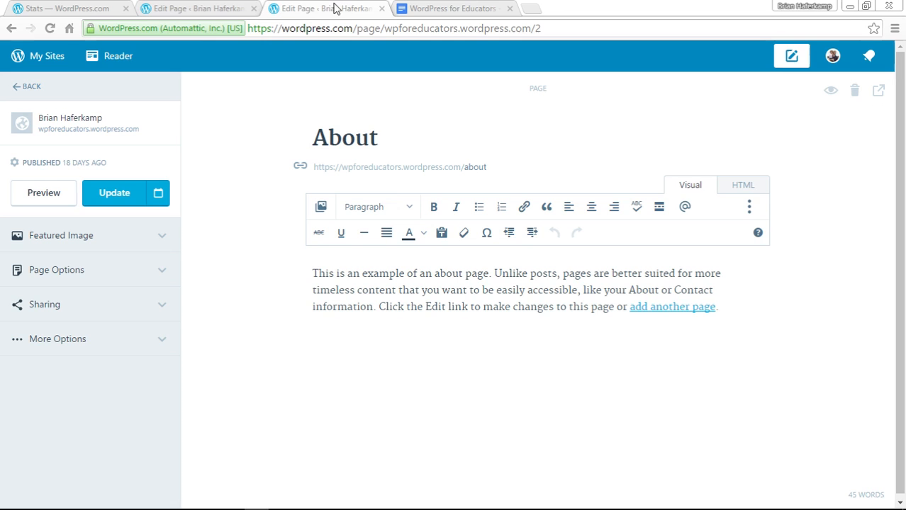
{"action": "left_click", "coordinate": [301, 169]}
{"action": "left_click", "coordinate": [226, 9]}
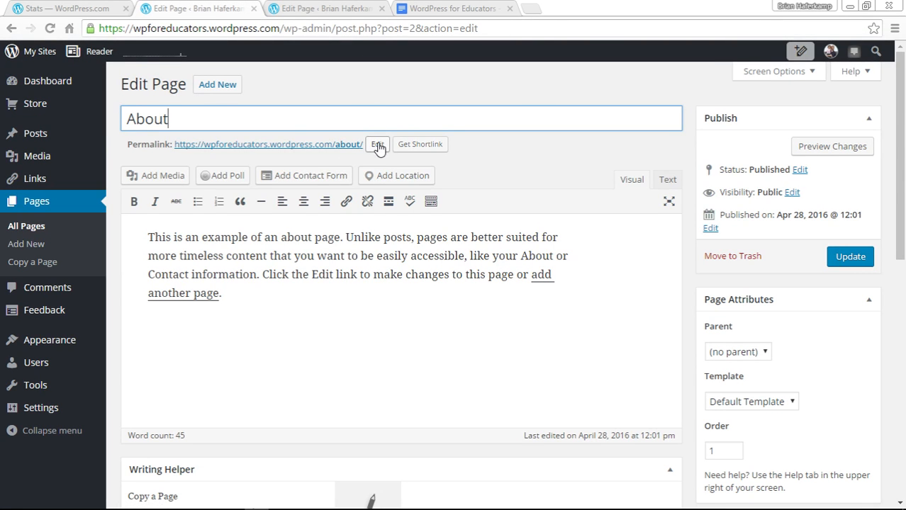
{"action": "left_click", "coordinate": [338, 8]}
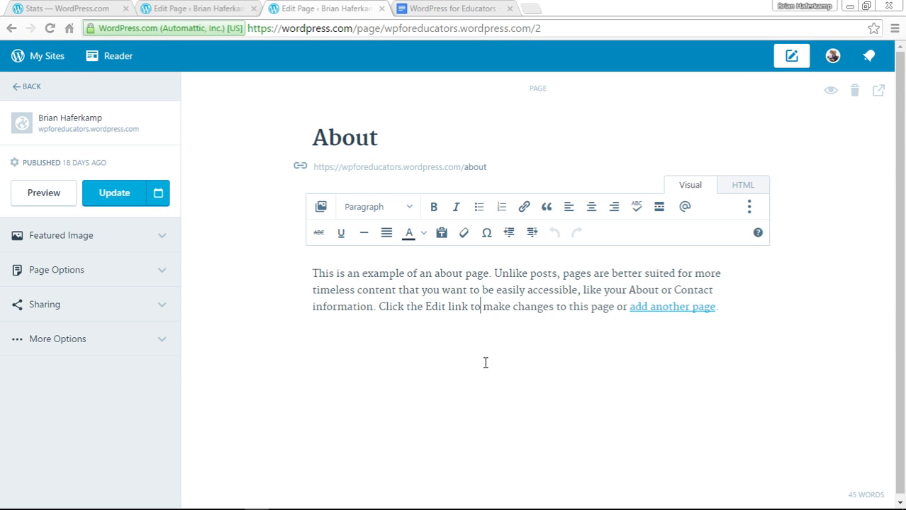
Add test lines 'loreangnansdgnaskdng' and 'aljdgljaslgjla' below the paragraph in both editors, then update
{"action": "left_click", "coordinate": [752, 312]}
{"action": "type", "text": "loreangnansdgnaskdng"}
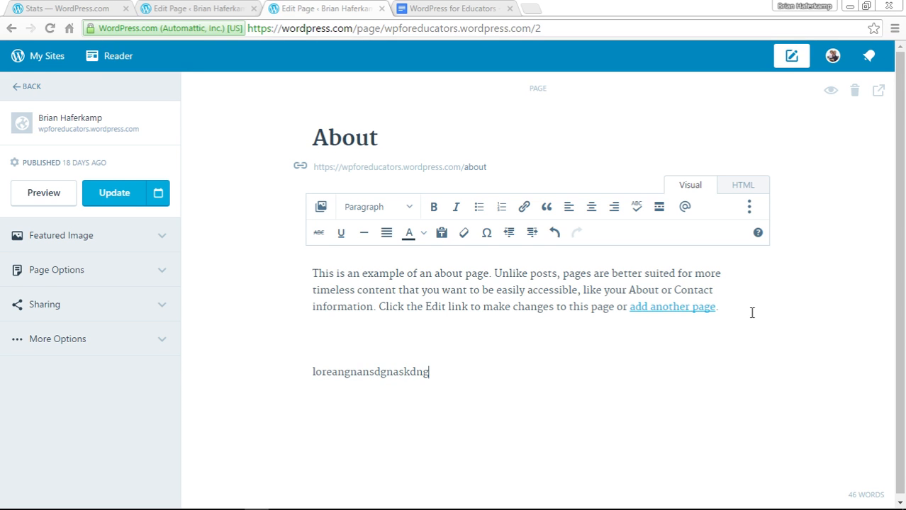
{"action": "left_click", "coordinate": [199, 6]}
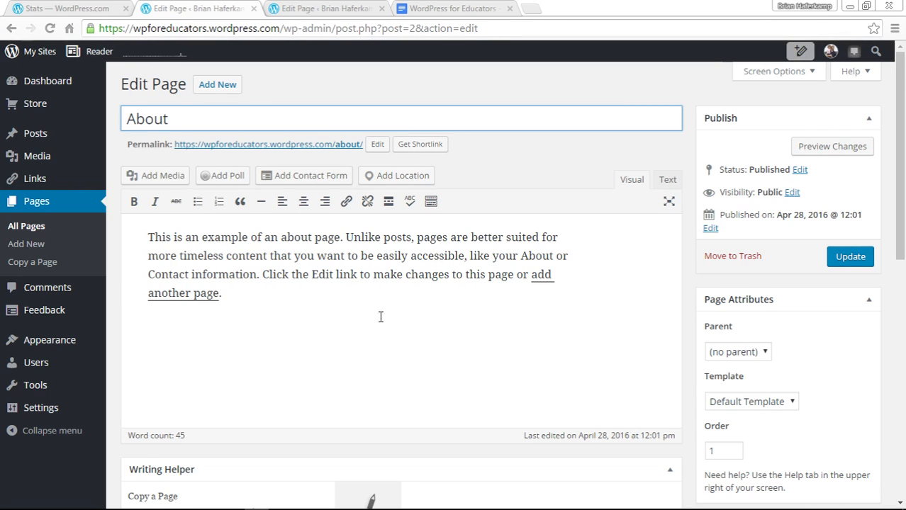
{"action": "left_click", "coordinate": [394, 334]}
{"action": "key", "text": "Return"}
{"action": "type", "text": "aljdgljaslgjla"}
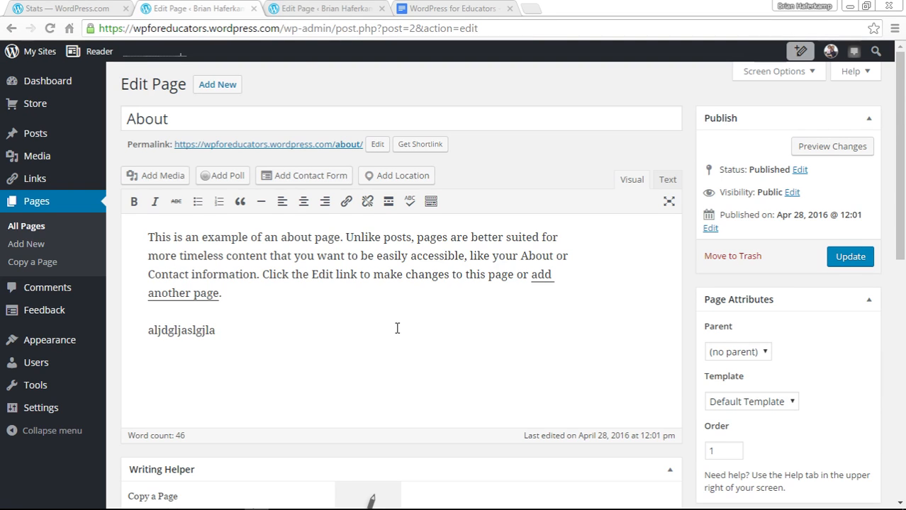
{"action": "left_click", "coordinate": [318, 9]}
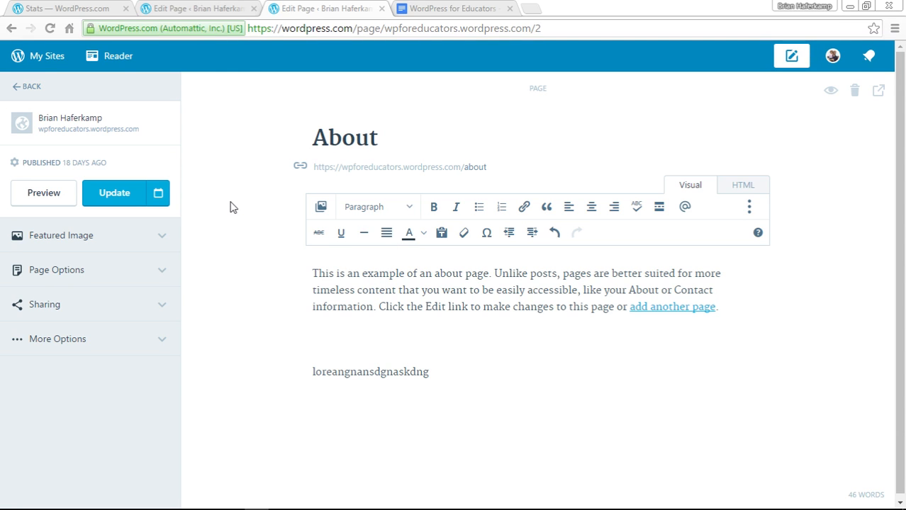
{"action": "left_click", "coordinate": [103, 199]}
Compare both editors and check visibility options, leaving the About page Public
{"action": "left_click", "coordinate": [195, 9]}
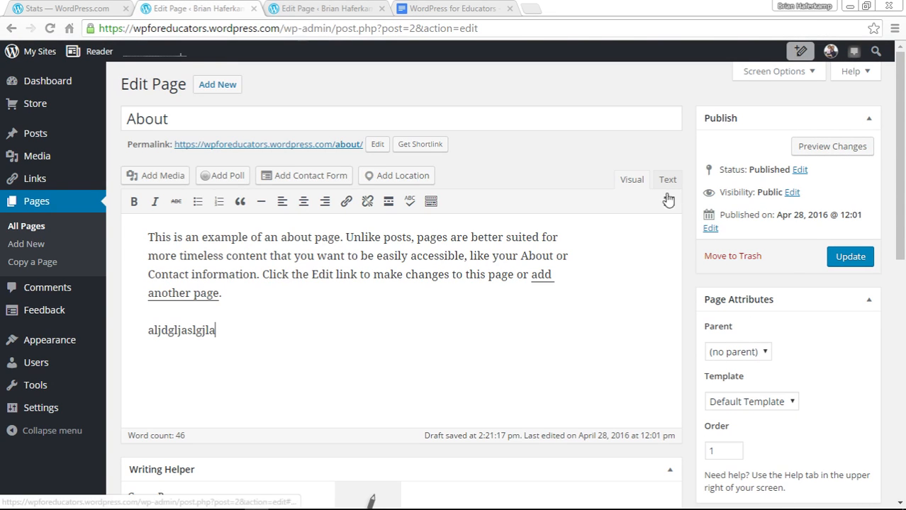
{"action": "left_click", "coordinate": [334, 11]}
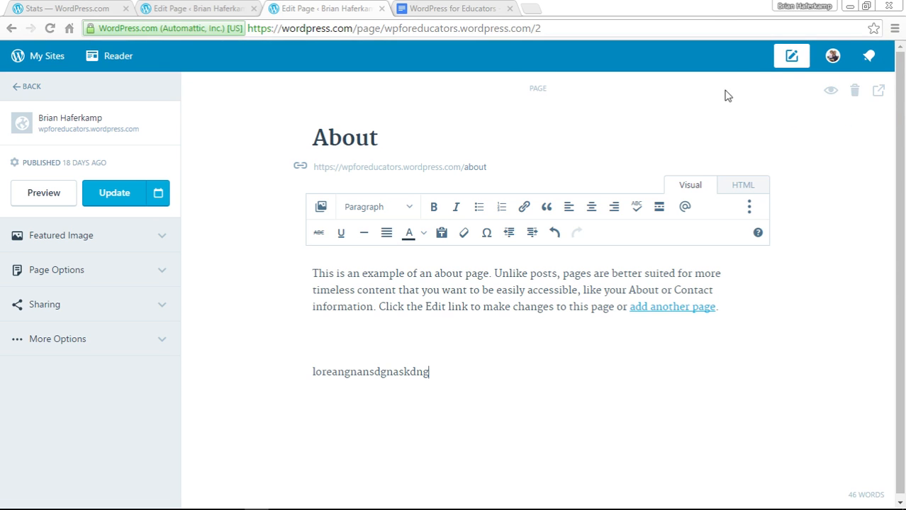
{"action": "left_click", "coordinate": [419, 7]}
{"action": "left_click", "coordinate": [168, 8]}
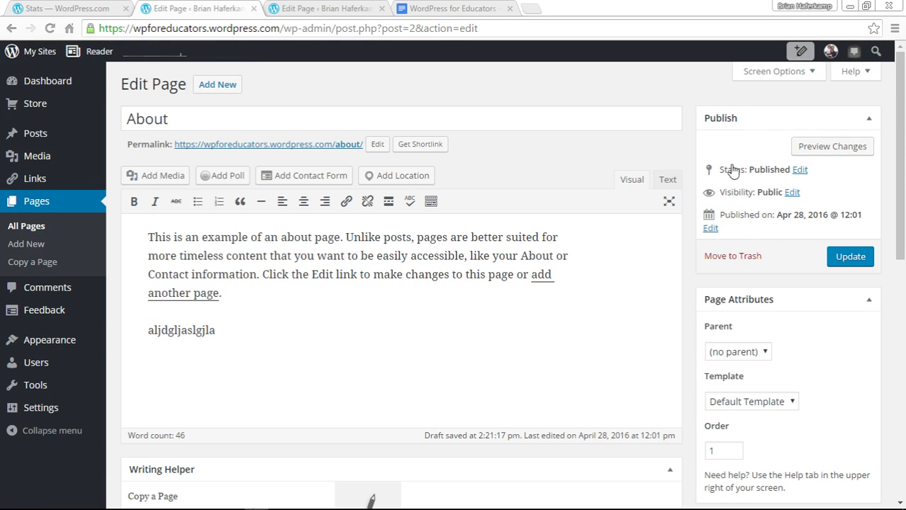
{"action": "key", "text": "ctrl+Tab"}
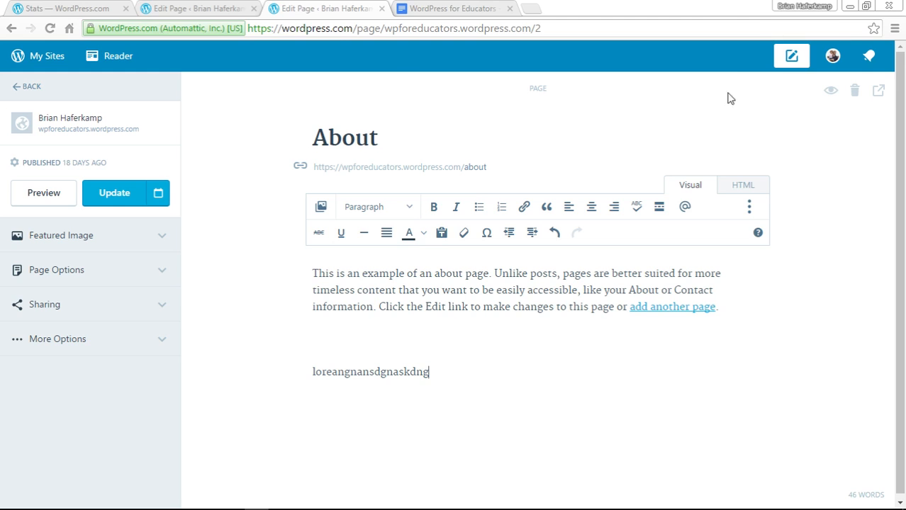
{"action": "left_click", "coordinate": [832, 92]}
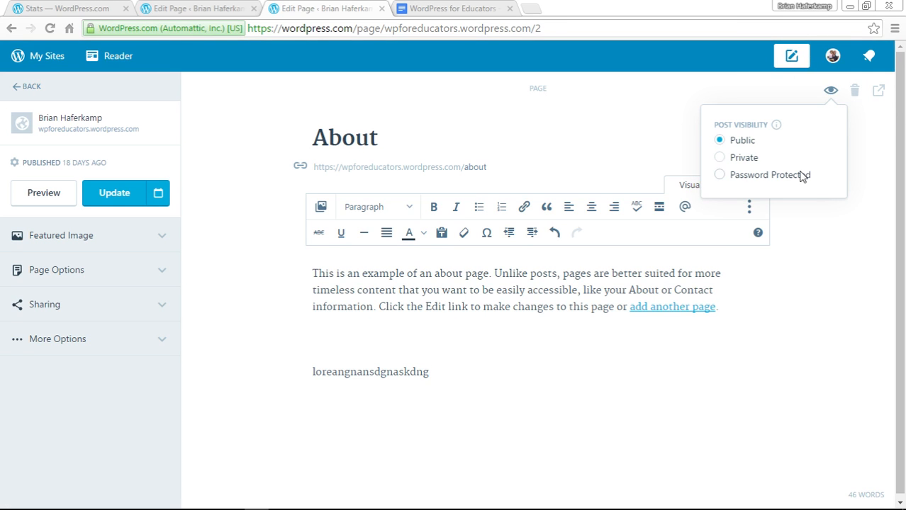
{"action": "left_click", "coordinate": [854, 171]}
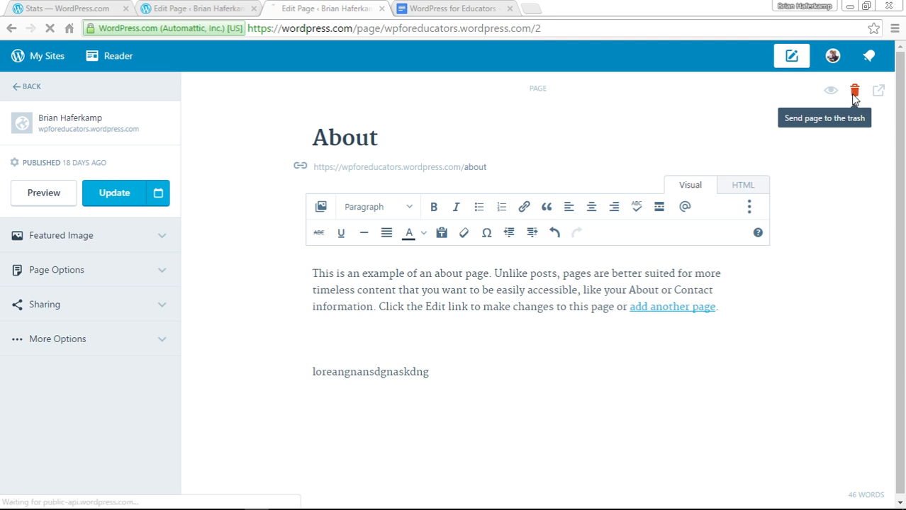
{"action": "left_click", "coordinate": [198, 8]}
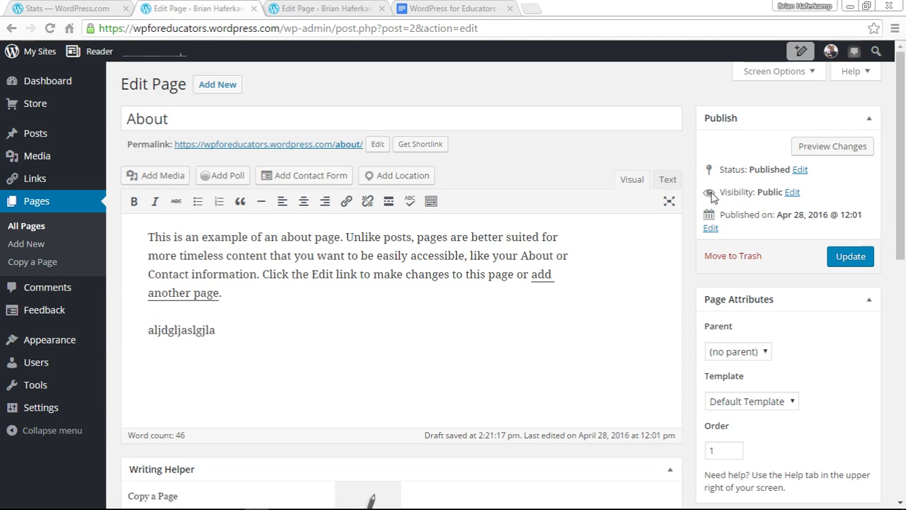
{"action": "left_click", "coordinate": [791, 193]}
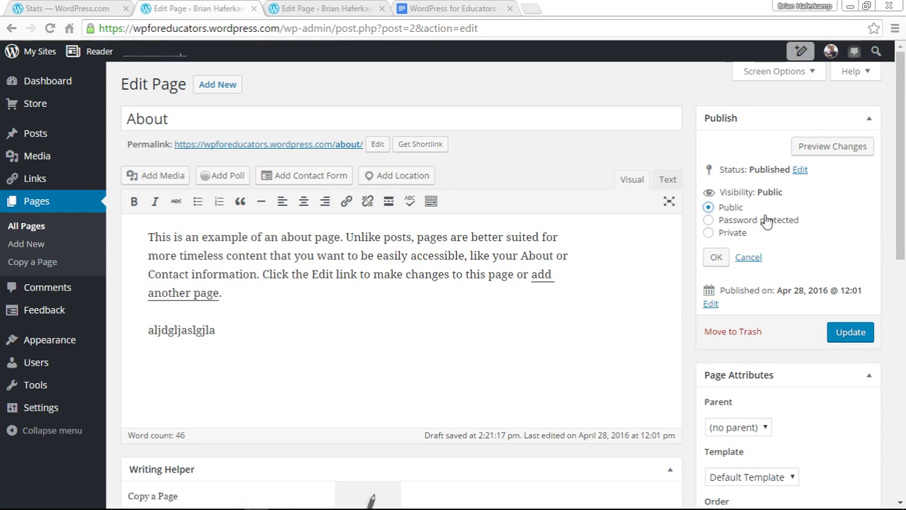
{"action": "left_click", "coordinate": [749, 258]}
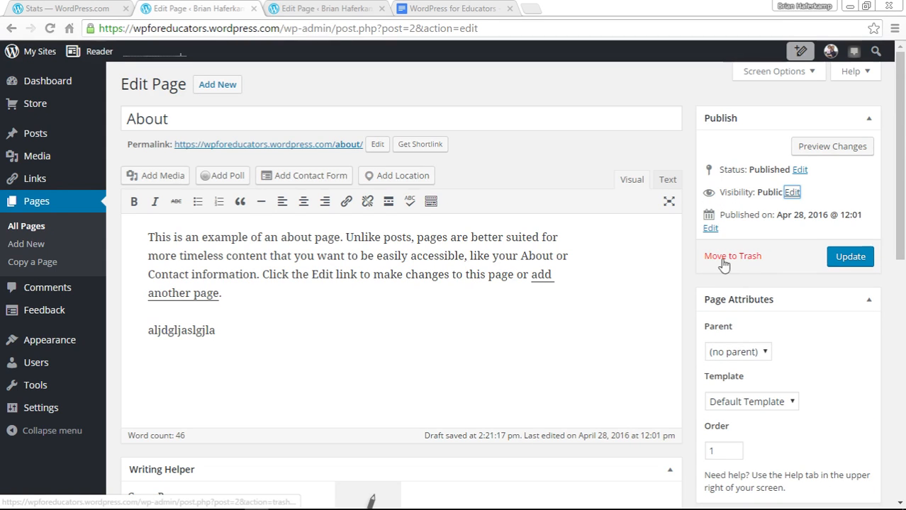
{"action": "left_click", "coordinate": [358, 11]}
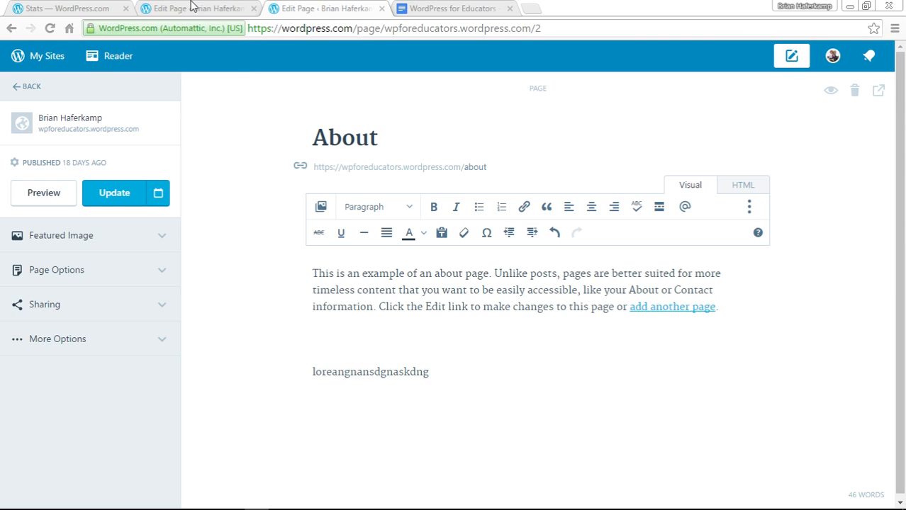
Leave the editor without saving, reopen the live About page for editing, and dismiss the saved-draft offer
{"action": "key", "text": "ctrl+shift+Tab"}
{"action": "left_click", "coordinate": [348, 5]}
{"action": "left_click", "coordinate": [14, 28]}
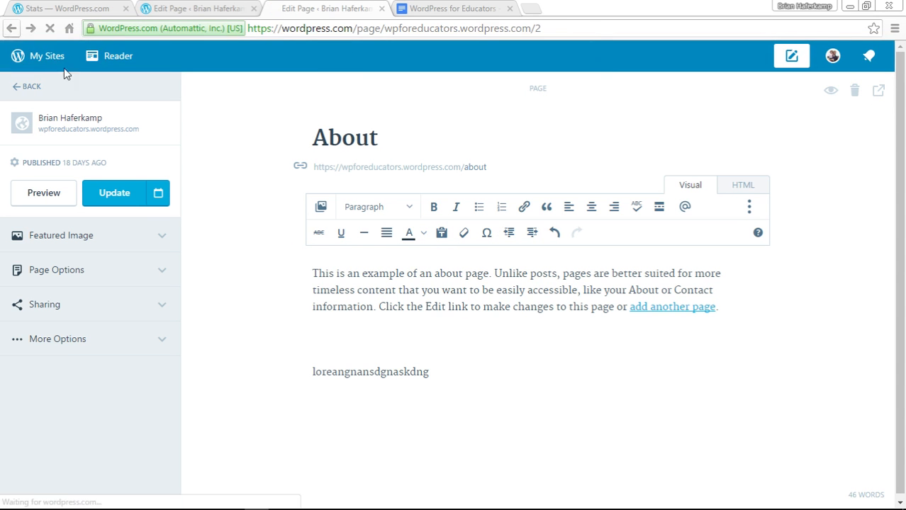
{"action": "left_click", "coordinate": [465, 126]}
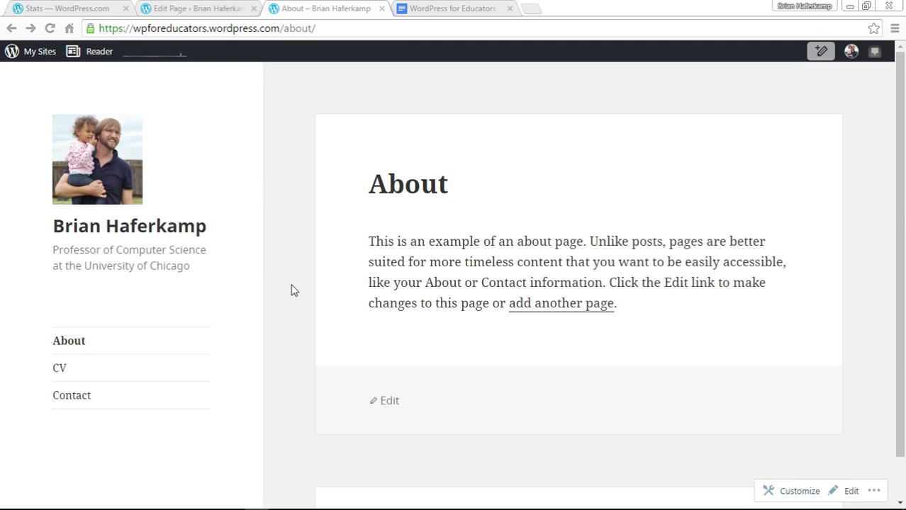
{"action": "left_click", "coordinate": [388, 402]}
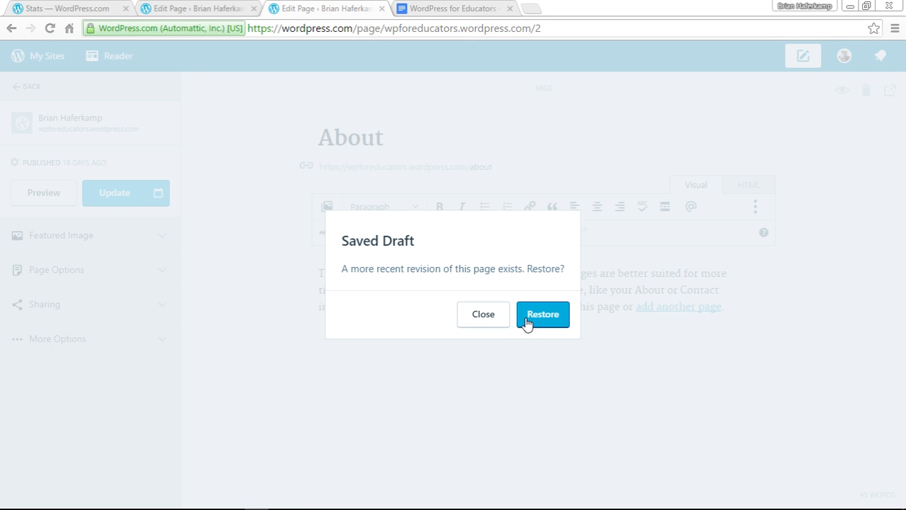
{"action": "left_click", "coordinate": [486, 322]}
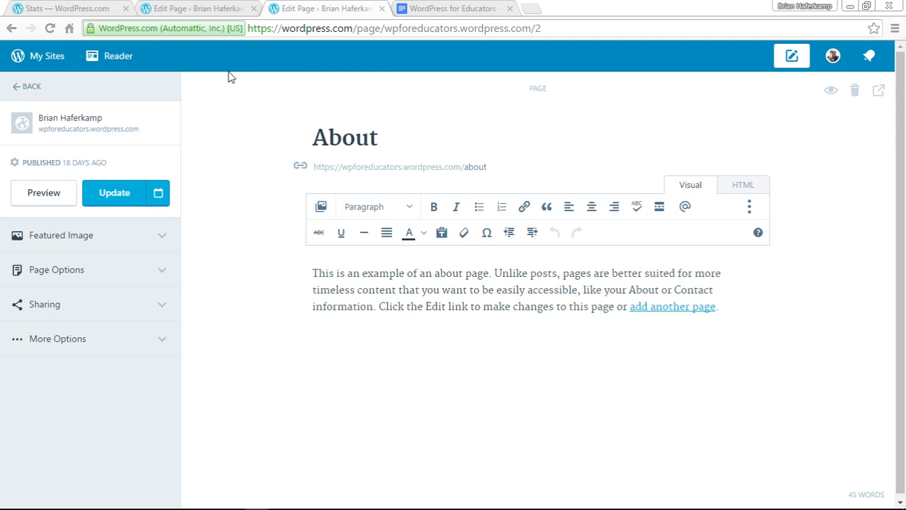
Reload About from All Pages in the classic editor, back to its original paragraph
{"action": "left_click", "coordinate": [191, 8]}
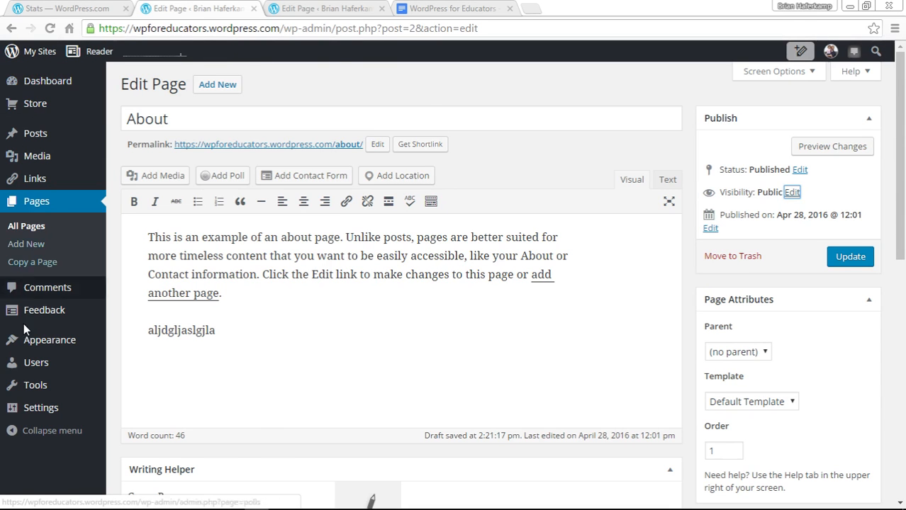
{"action": "left_click", "coordinate": [37, 204]}
{"action": "left_click", "coordinate": [451, 130]}
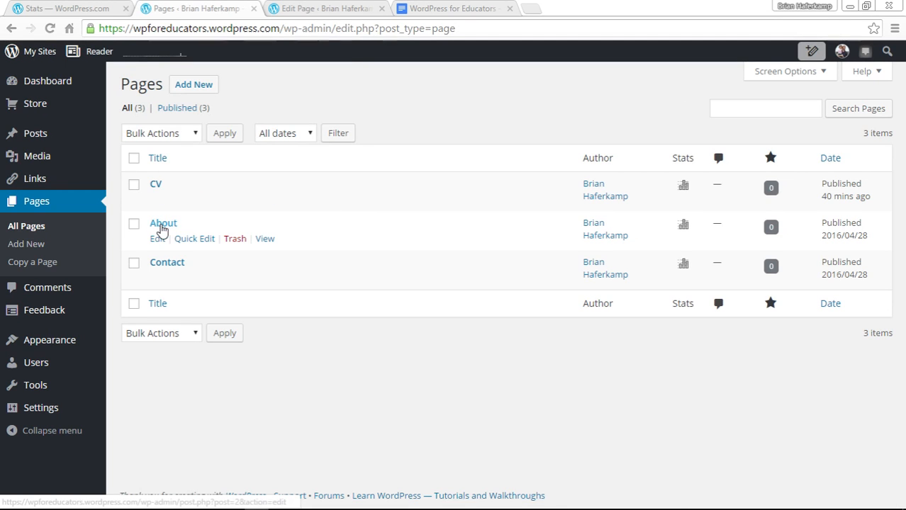
{"action": "left_click", "coordinate": [163, 224]}
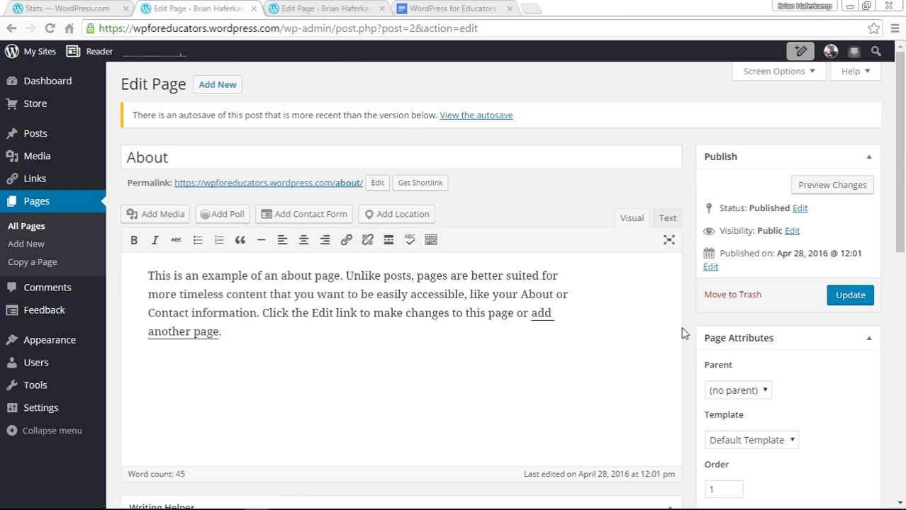
{"action": "scroll", "coordinate": [702, 314], "scroll_direction": "down", "scroll_amount": 3}
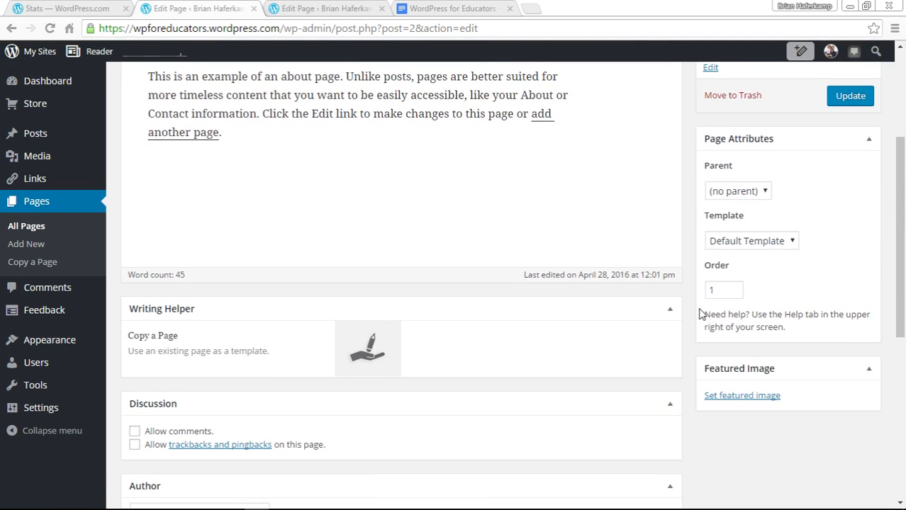
{"action": "scroll", "coordinate": [701, 314], "scroll_direction": "up", "scroll_amount": 3}
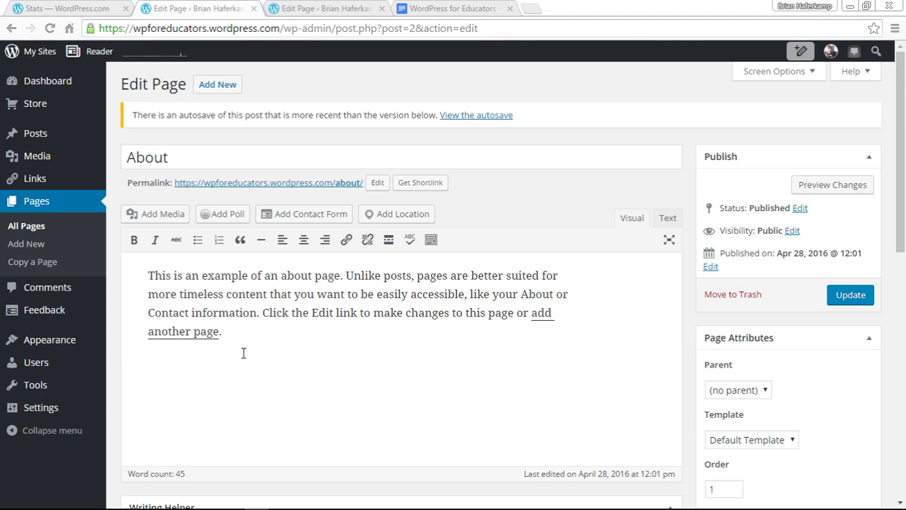
Replace the example text with the pasted bio heading and lorem paragraphs, putting the owner's name in the heading
{"action": "left_click_drag", "start_coordinate": [226, 334], "coordinate": [136, 259]}
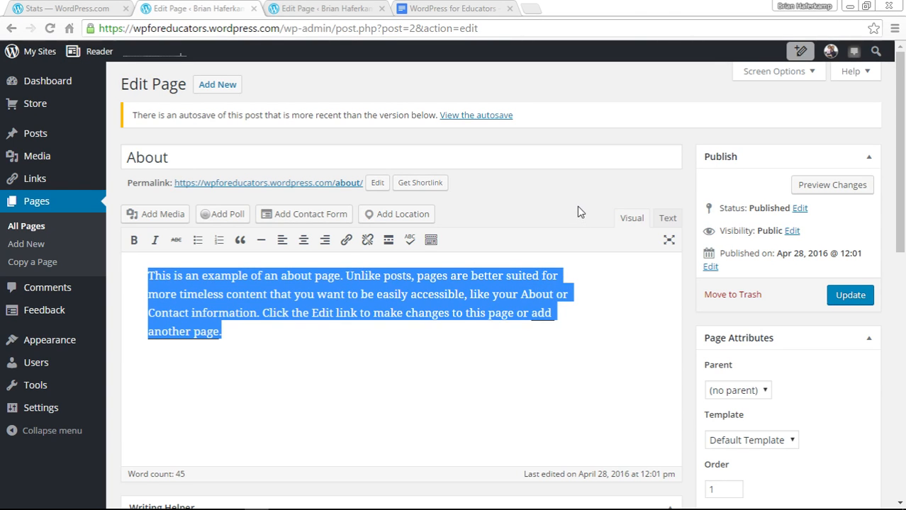
{"action": "key", "text": "ctrl+v"}
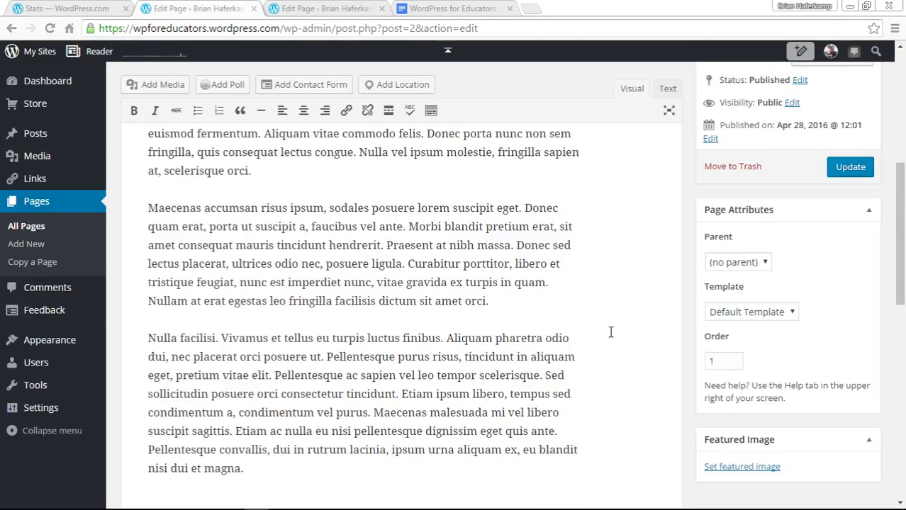
{"action": "scroll", "coordinate": [610, 332], "scroll_direction": "up", "scroll_amount": 10}
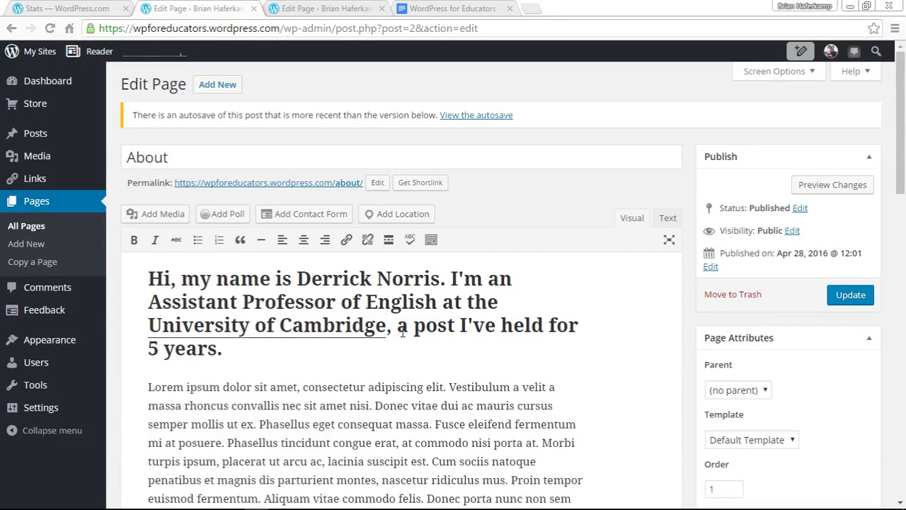
{"action": "left_click_drag", "start_coordinate": [296, 278], "coordinate": [443, 279]}
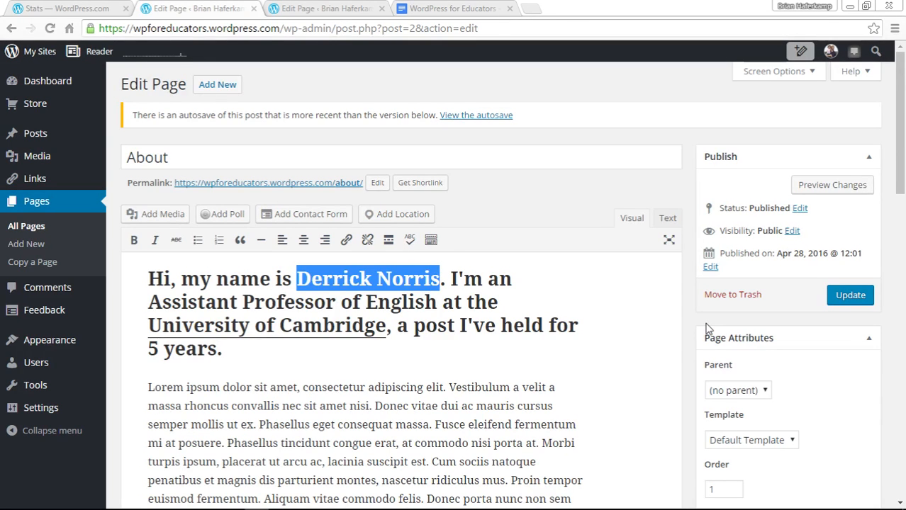
{"action": "type", "text": "Brian h"}
{"action": "key", "text": "BackSpace"}
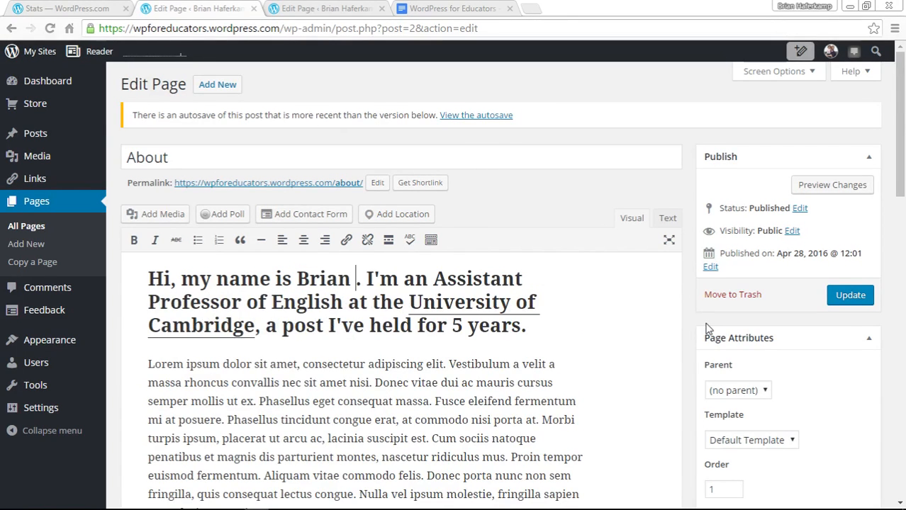
{"action": "type", "text": "Haferkamp"}
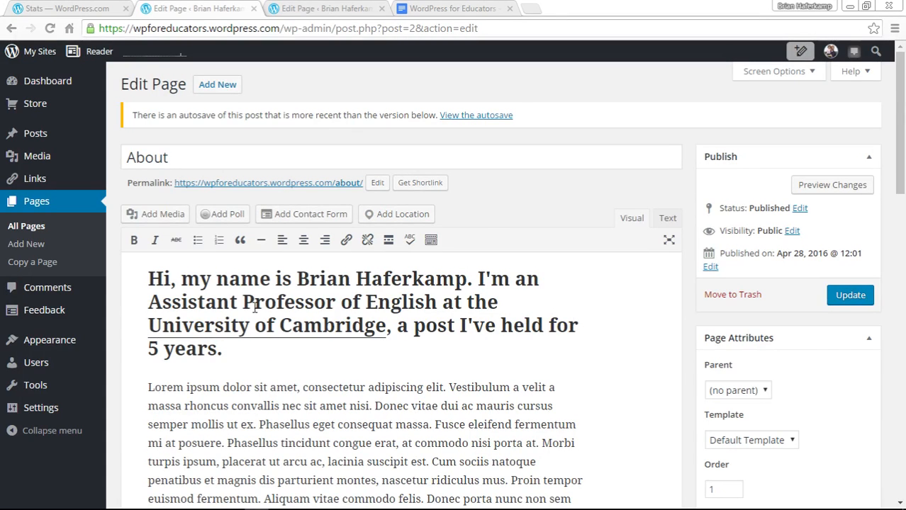
{"action": "left_click", "coordinate": [330, 9]}
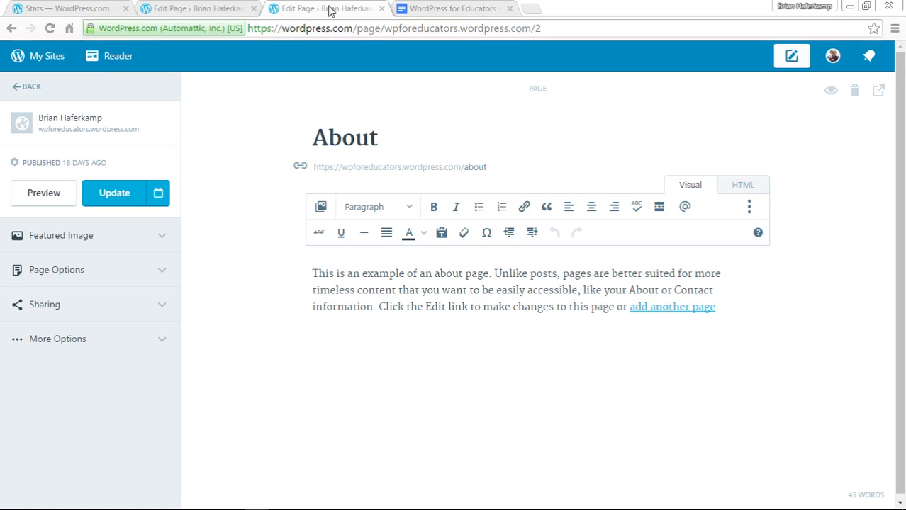
Copy the site's tagline from the live site and close the duplicate editor tab
{"action": "right_click", "coordinate": [62, 126]}
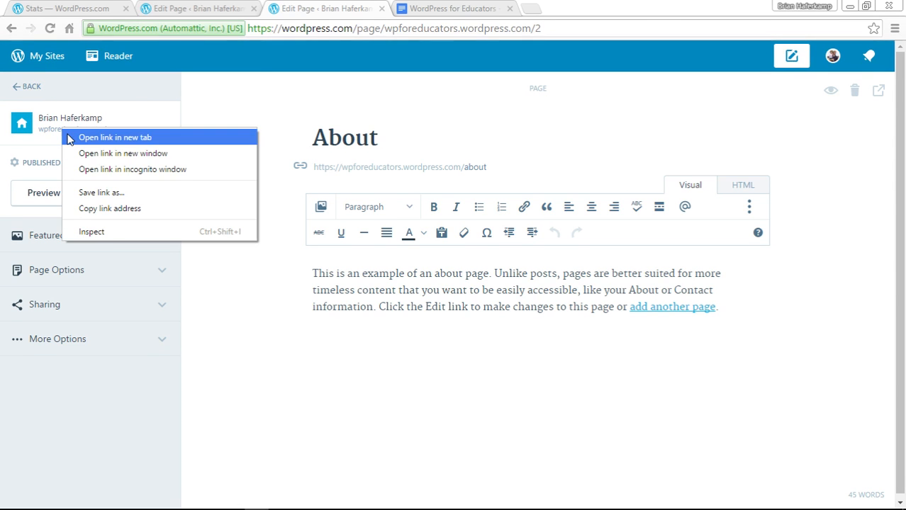
{"action": "left_click", "coordinate": [71, 137]}
{"action": "left_click", "coordinate": [445, 7]}
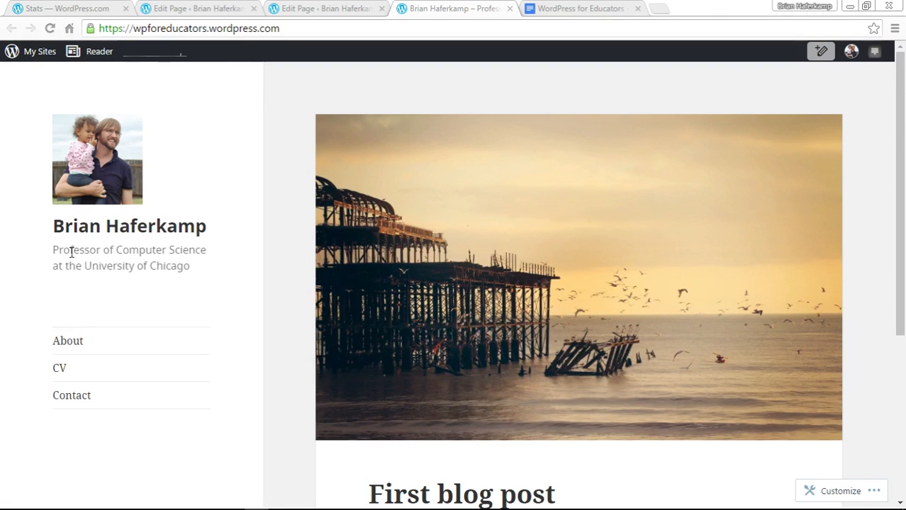
{"action": "left_click_drag", "start_coordinate": [53, 250], "coordinate": [193, 263]}
{"action": "key", "text": "ctrl+c"}
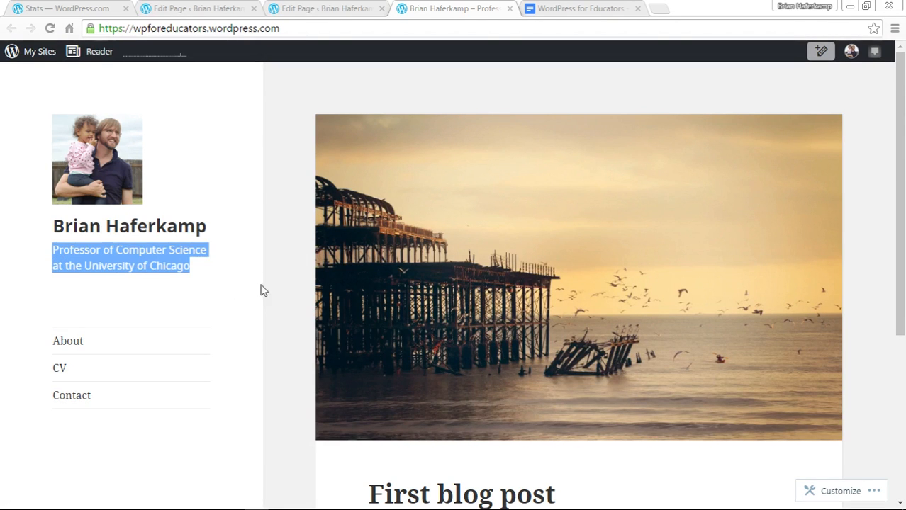
{"action": "left_click", "coordinate": [318, 7]}
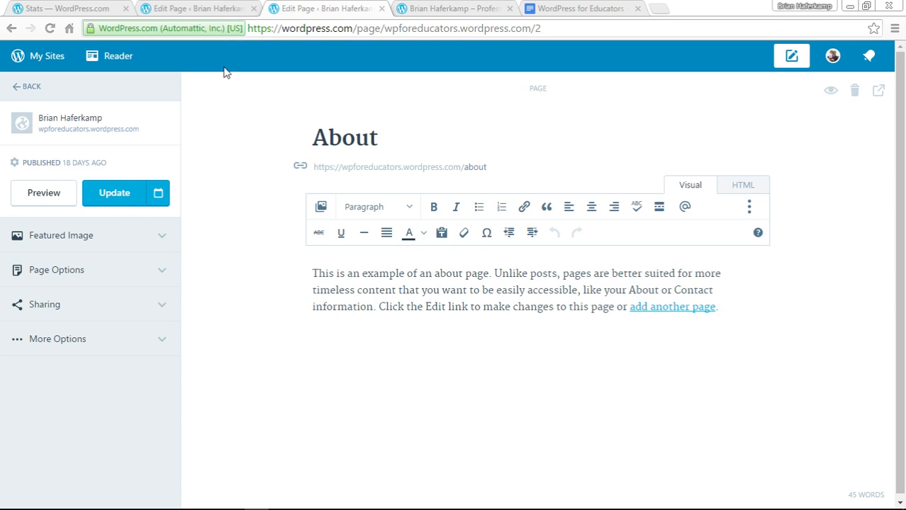
{"action": "left_click", "coordinate": [381, 8]}
{"action": "left_click", "coordinate": [211, 10]}
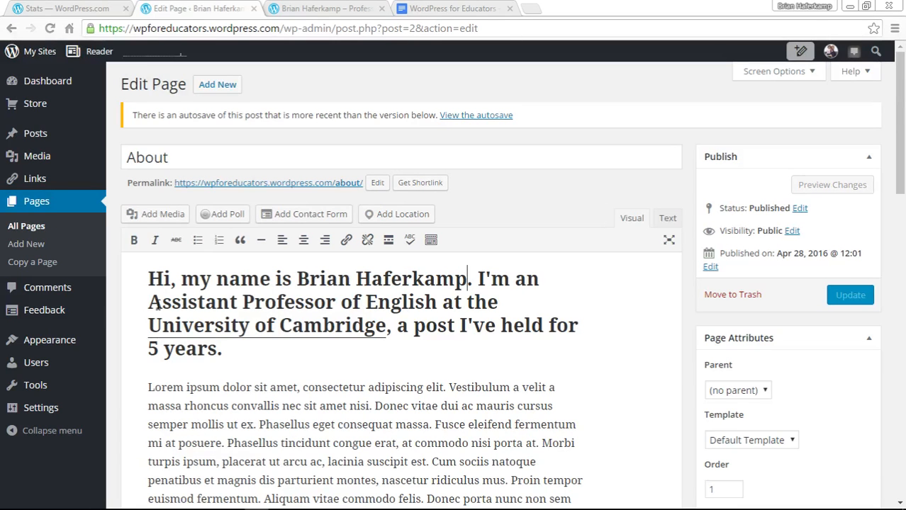
Paste the tagline over the heading's old job title and correct it to 'an Assistant Professor,'
{"action": "left_click_drag", "start_coordinate": [526, 278], "coordinate": [392, 320]}
{"action": "key", "text": "ctrl+v"}
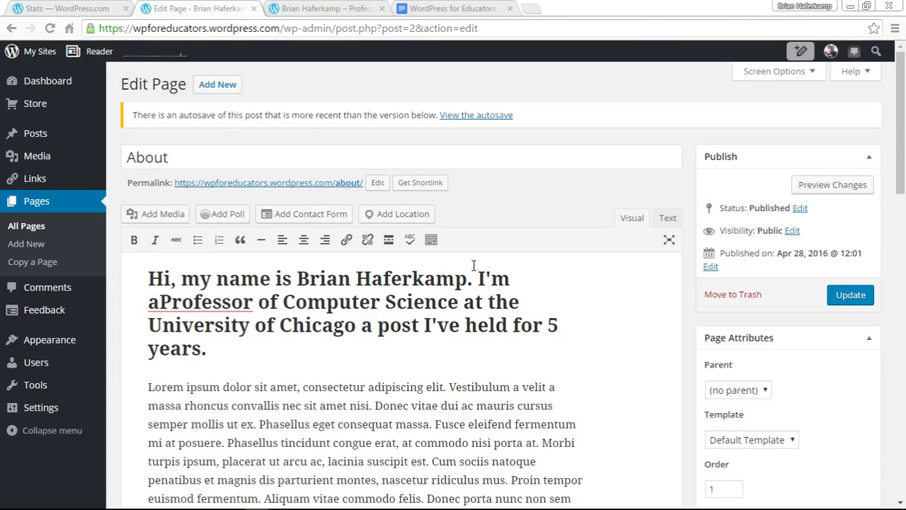
{"action": "left_click", "coordinate": [159, 303]}
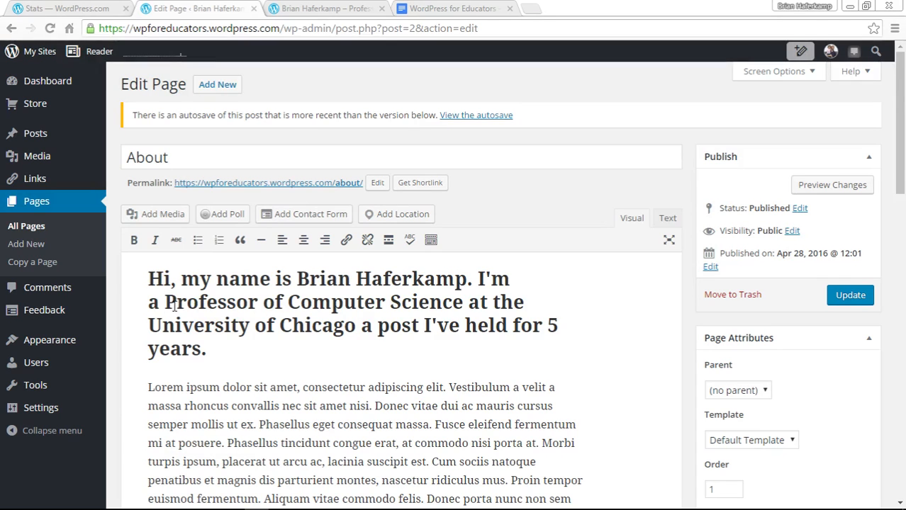
{"action": "key", "text": "BackSpace"}
{"action": "type", "text": "n A"}
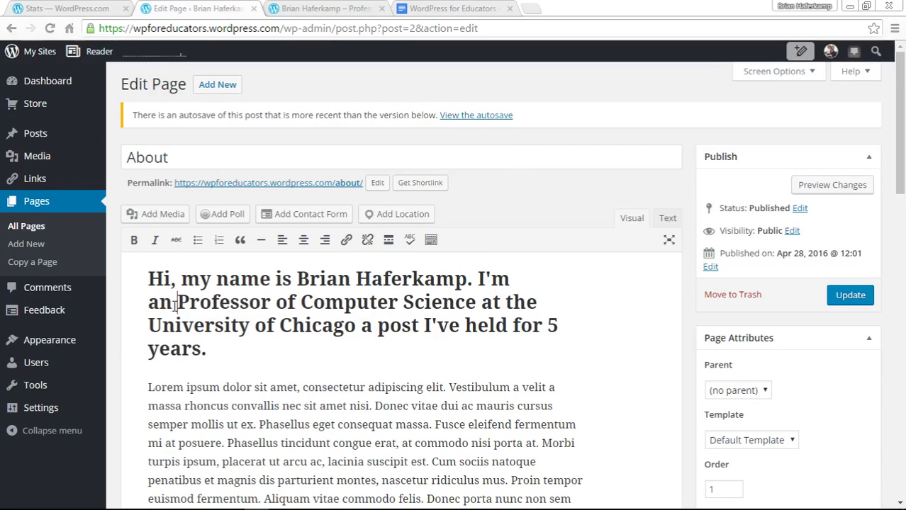
{"action": "type", "text": "ssistant"}
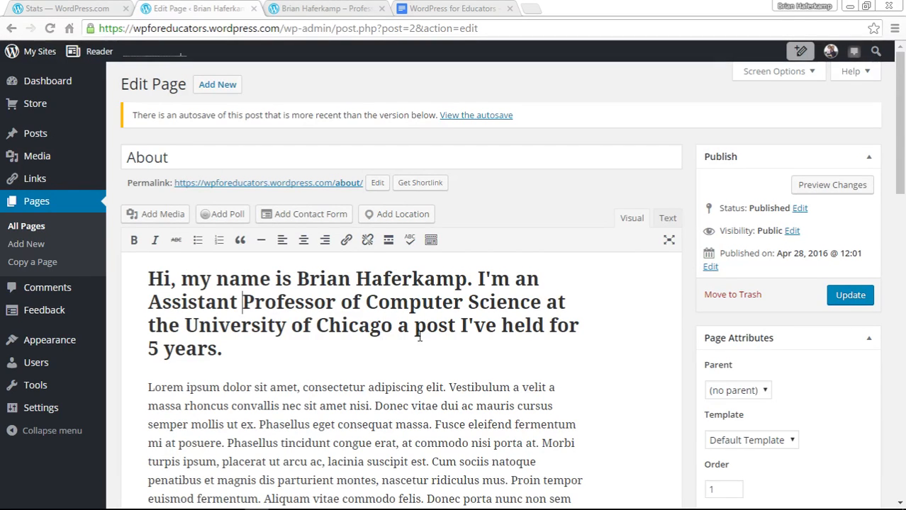
{"action": "type", "text": ","}
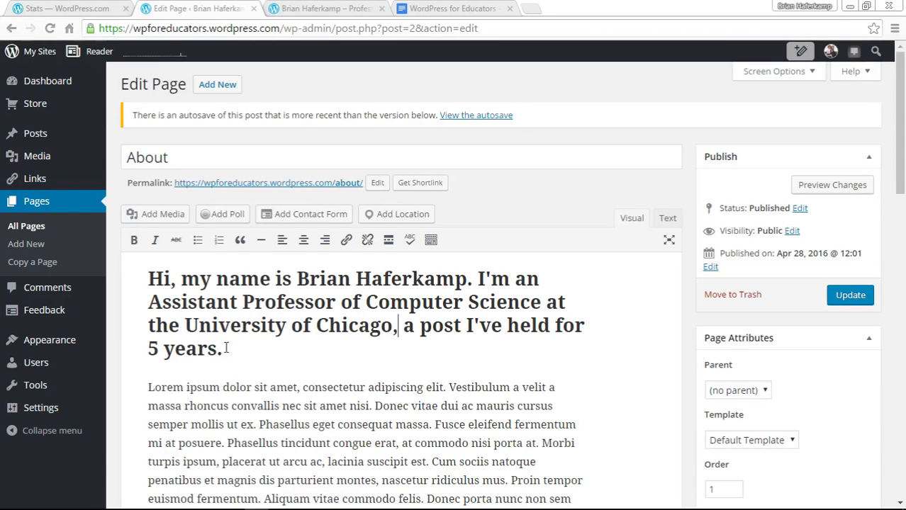
Select 'University of Chicago' in the heading for linking, and start a new browser tab
{"action": "left_click_drag", "start_coordinate": [224, 348], "coordinate": [148, 280]}
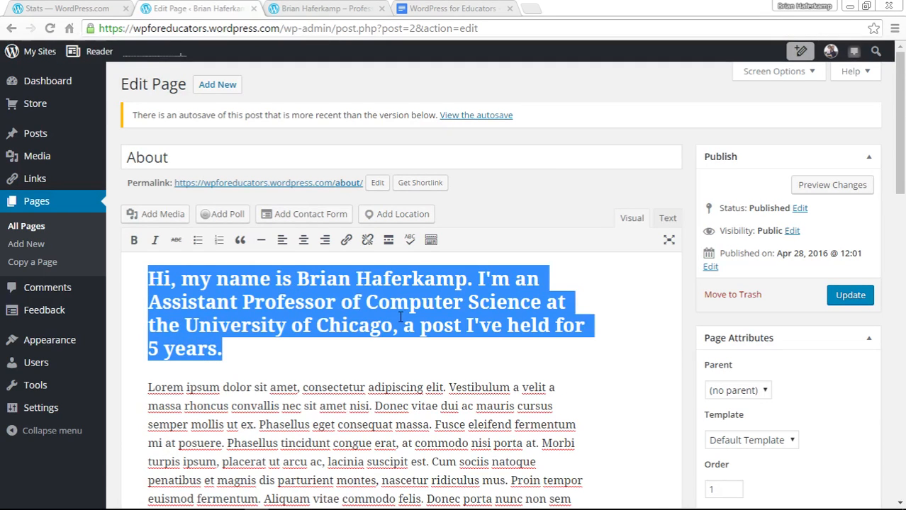
{"action": "scroll", "coordinate": [446, 310], "scroll_direction": "down", "scroll_amount": 3}
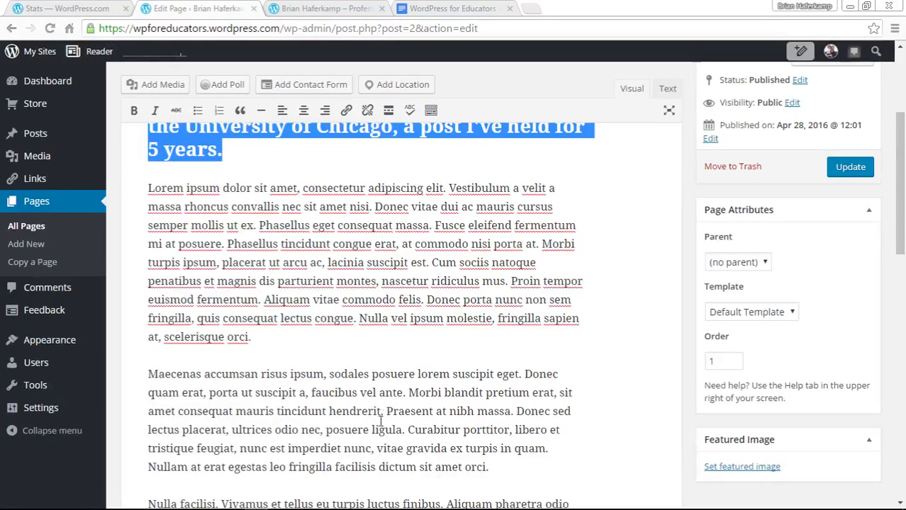
{"action": "left_click", "coordinate": [447, 430]}
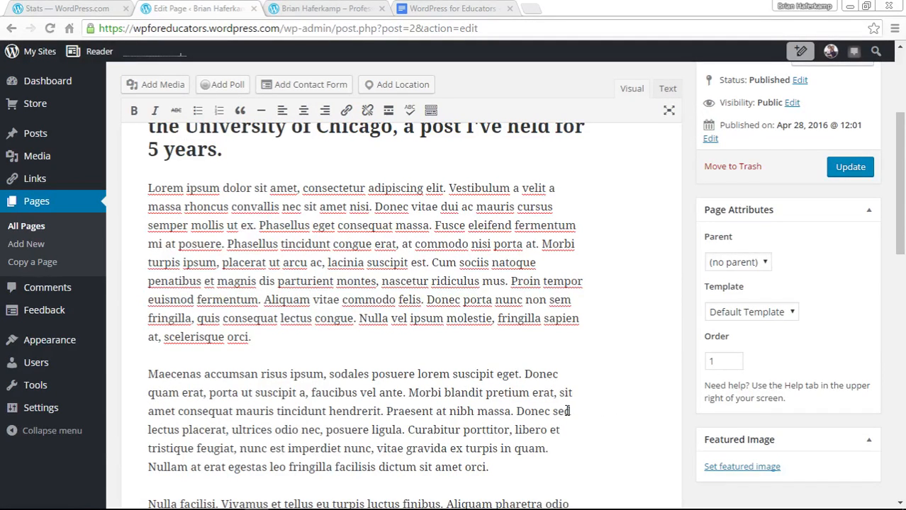
{"action": "scroll", "coordinate": [579, 412], "scroll_direction": "up", "scroll_amount": 3}
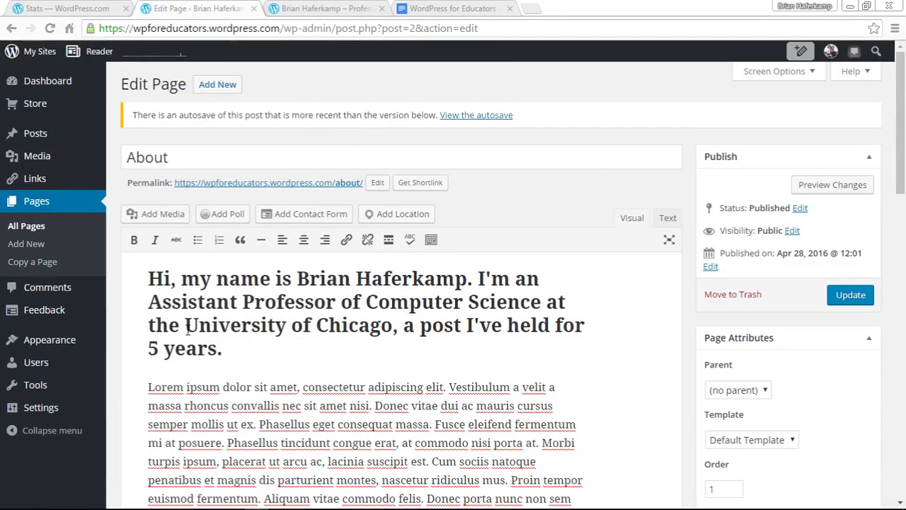
{"action": "left_click_drag", "start_coordinate": [185, 326], "coordinate": [392, 328]}
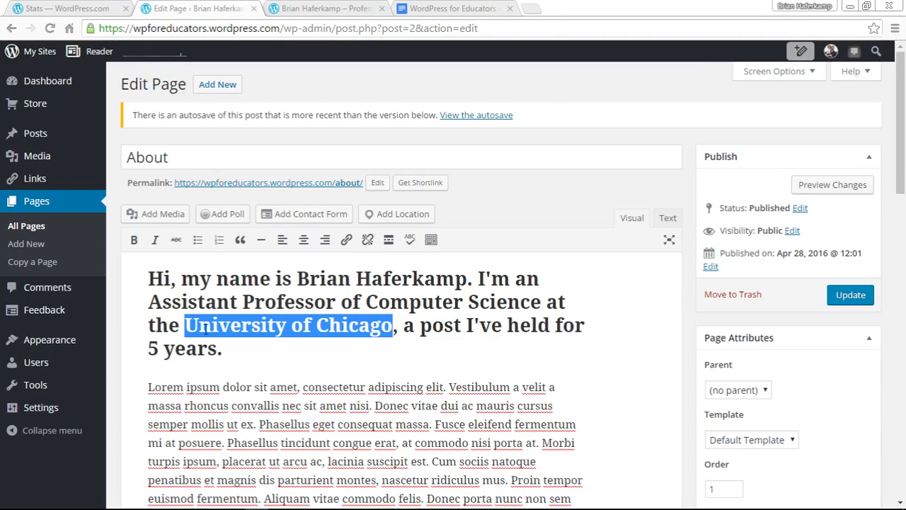
{"action": "left_click", "coordinate": [185, 326]}
{"action": "left_click_drag", "start_coordinate": [191, 327], "coordinate": [392, 328]}
{"action": "left_click", "coordinate": [345, 242]}
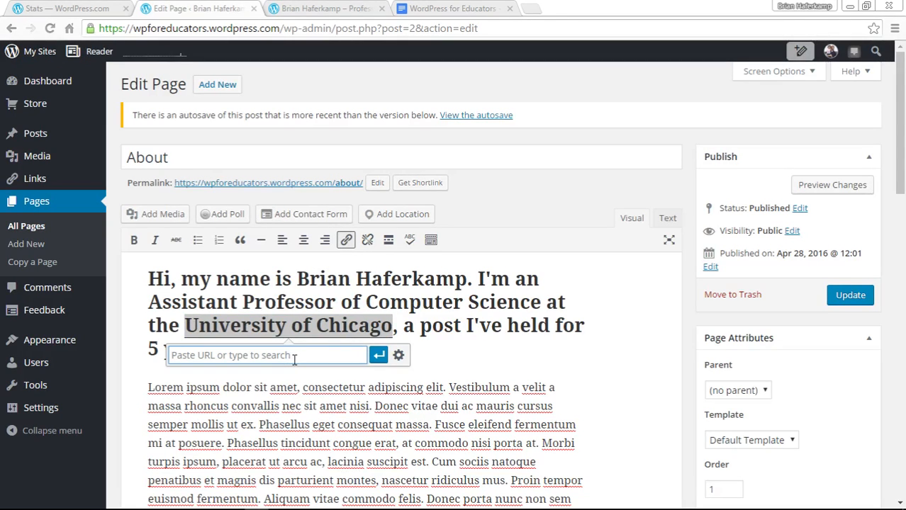
{"action": "left_click", "coordinate": [531, 8]}
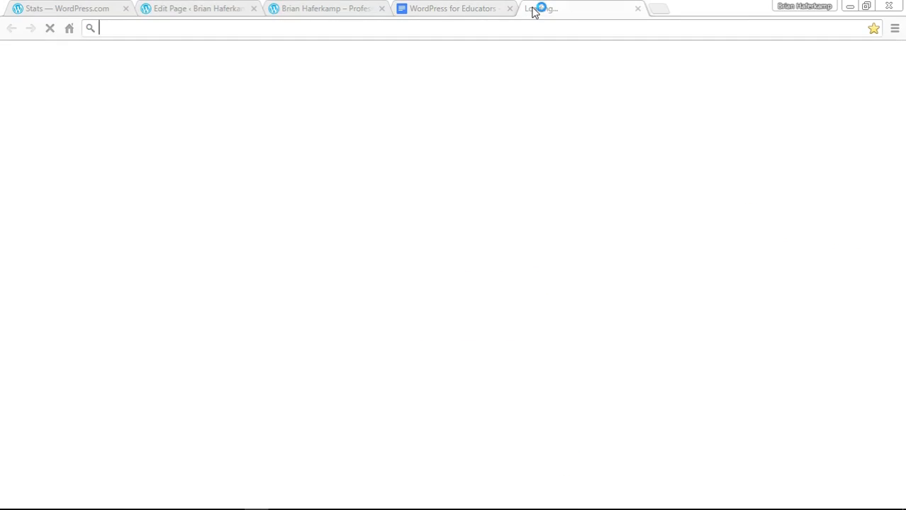
Search for 'university of chic' and go to the University of Chicago website
{"action": "type", "text": "unib"}
{"action": "key", "text": "BackSpace"}
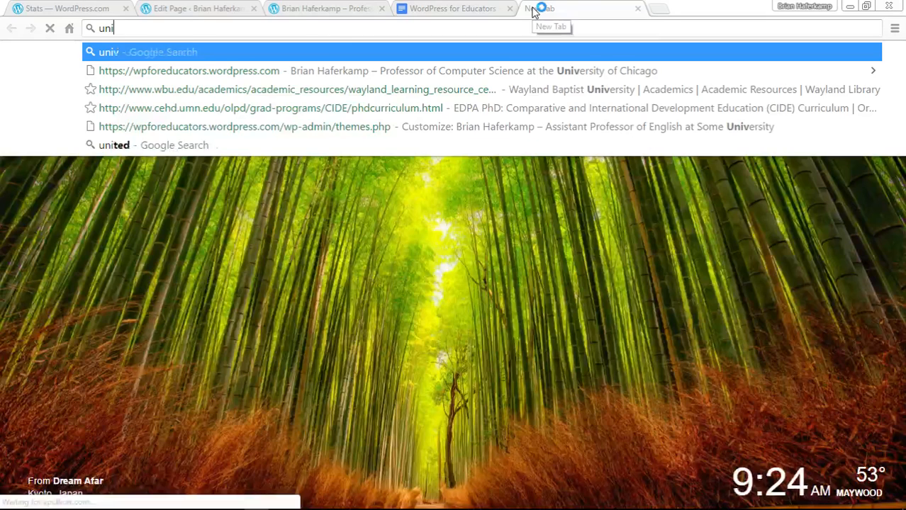
{"action": "type", "text": "versit"}
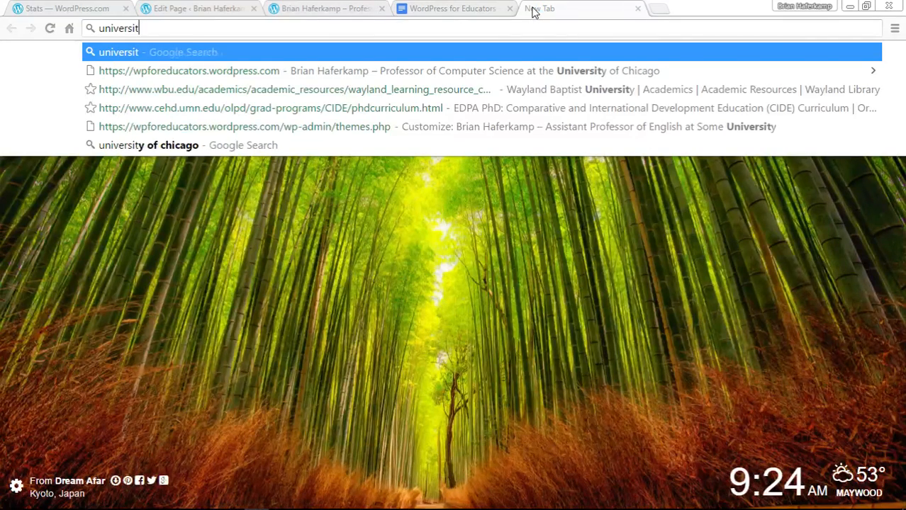
{"action": "type", "text": "y of chicago"}
{"action": "key", "text": "Return"}
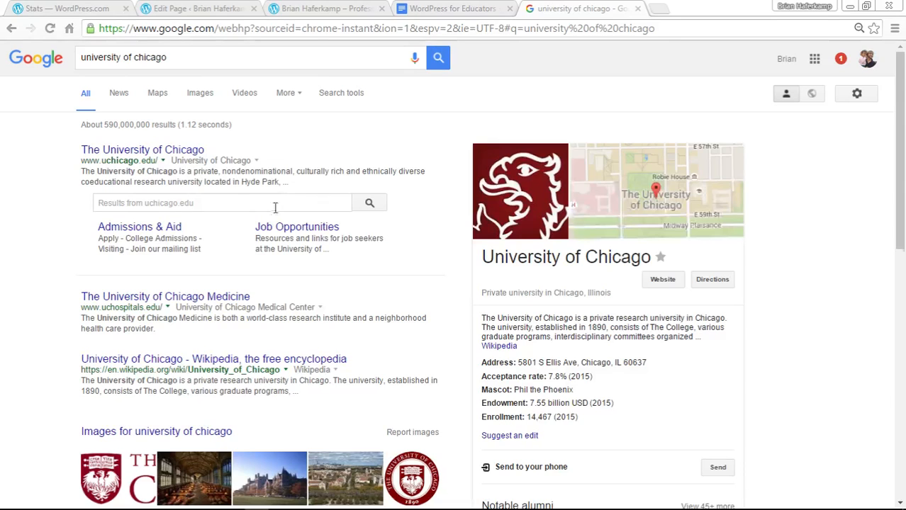
{"action": "left_click", "coordinate": [176, 149]}
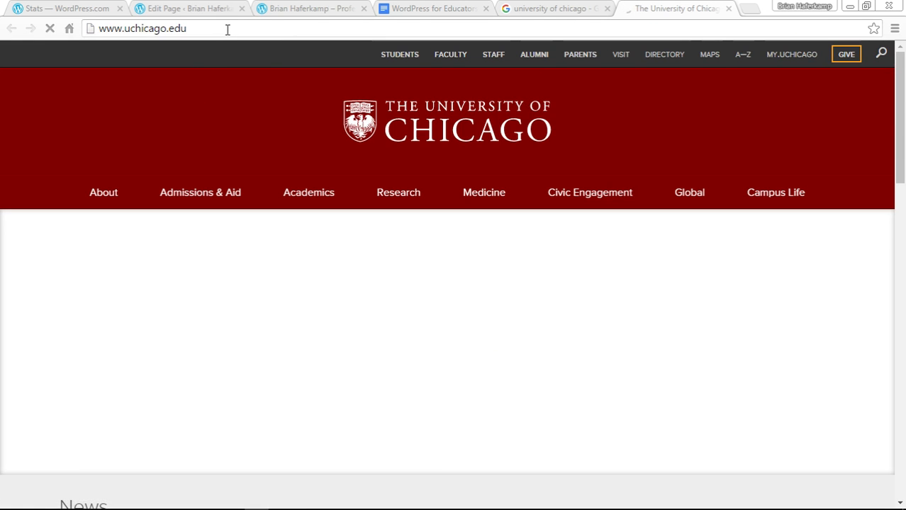
{"action": "left_click", "coordinate": [228, 29]}
{"action": "right_click", "coordinate": [145, 30]}
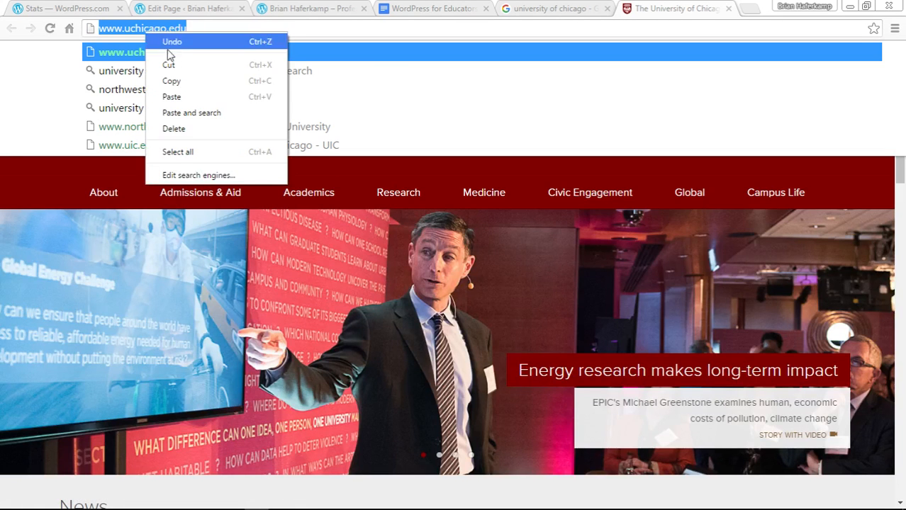
{"action": "left_click", "coordinate": [177, 83]}
{"action": "left_click", "coordinate": [295, 10]}
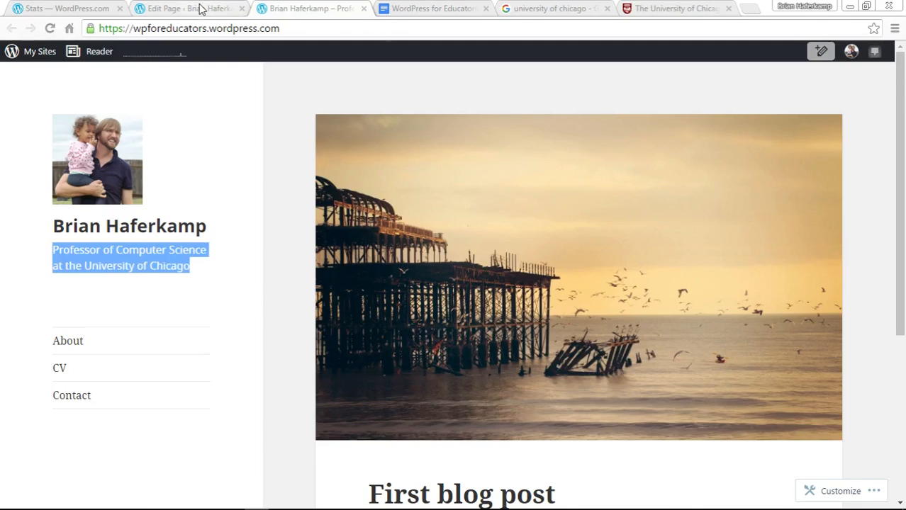
{"action": "left_click", "coordinate": [200, 9]}
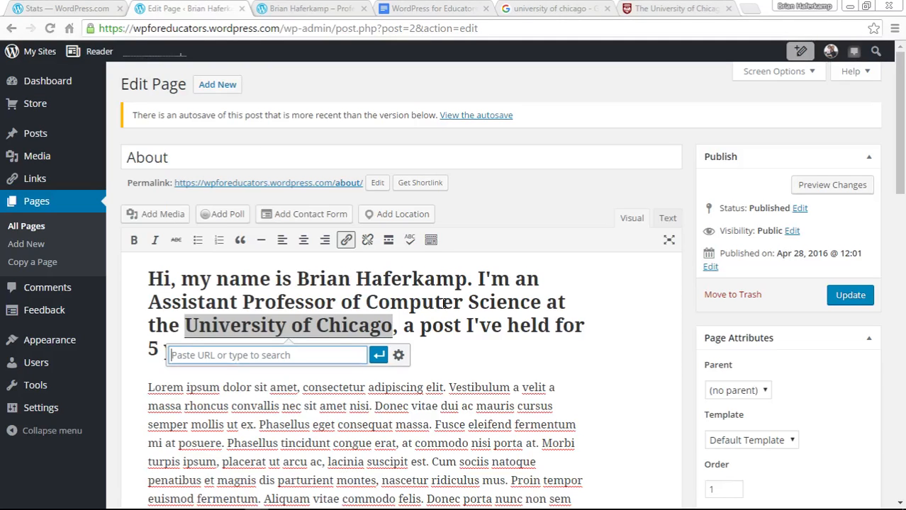
{"action": "right_click", "coordinate": [278, 354]}
{"action": "left_click", "coordinate": [313, 250]}
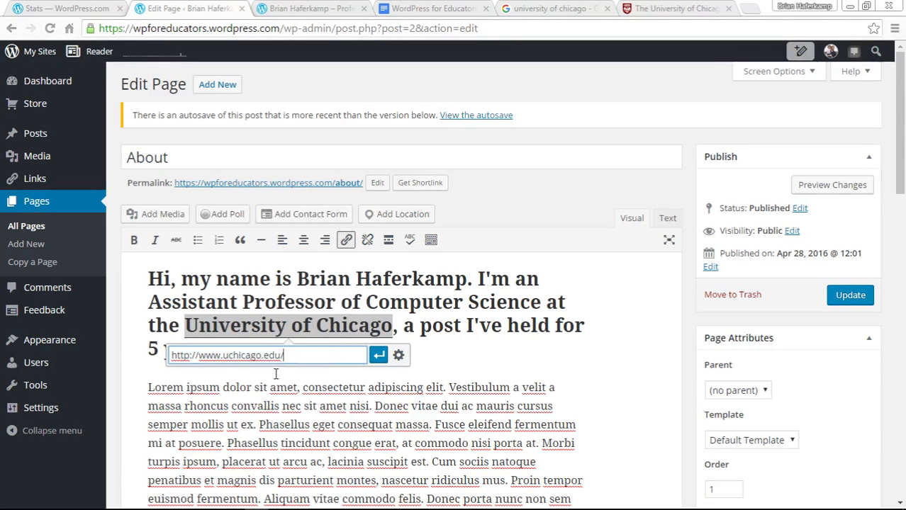
{"action": "left_click", "coordinate": [381, 362]}
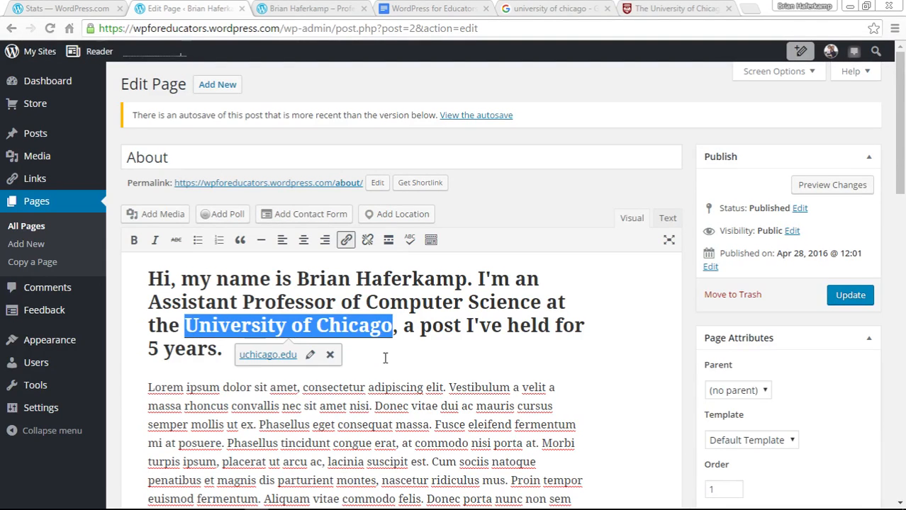
{"action": "left_click", "coordinate": [420, 359]}
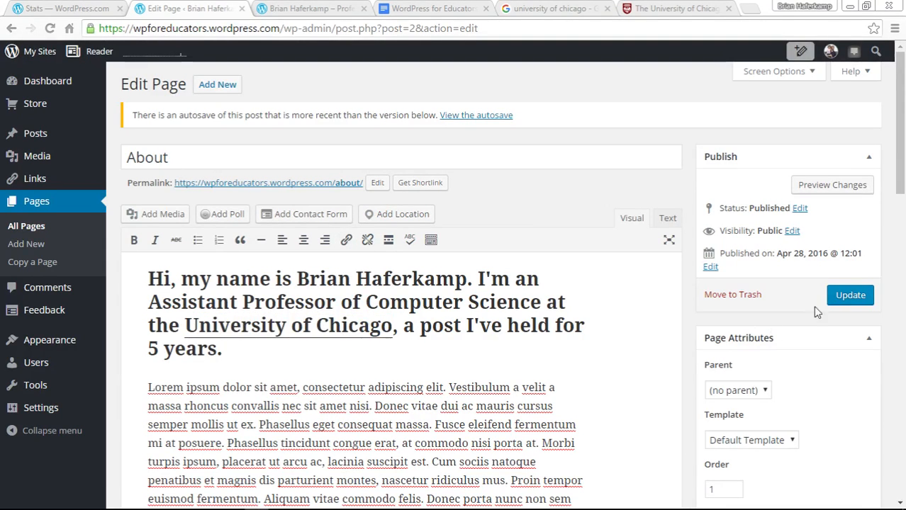
Preview the About page, test the University of Chicago link, then go back to the editor
{"action": "left_click", "coordinate": [833, 184]}
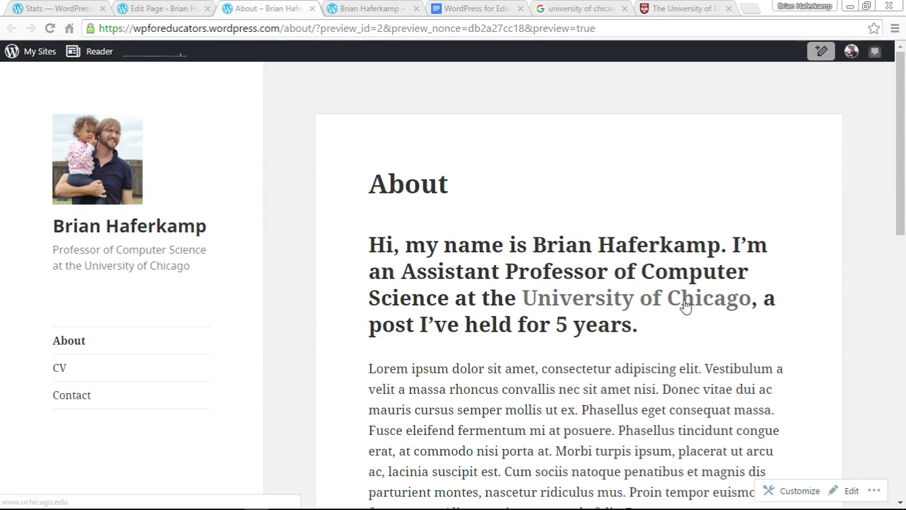
{"action": "left_click", "coordinate": [677, 316]}
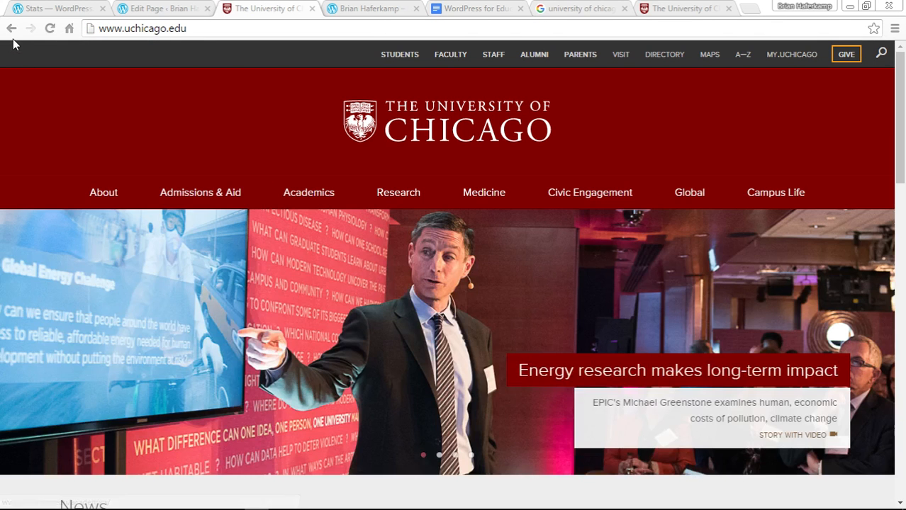
{"action": "key", "text": "alt+Left"}
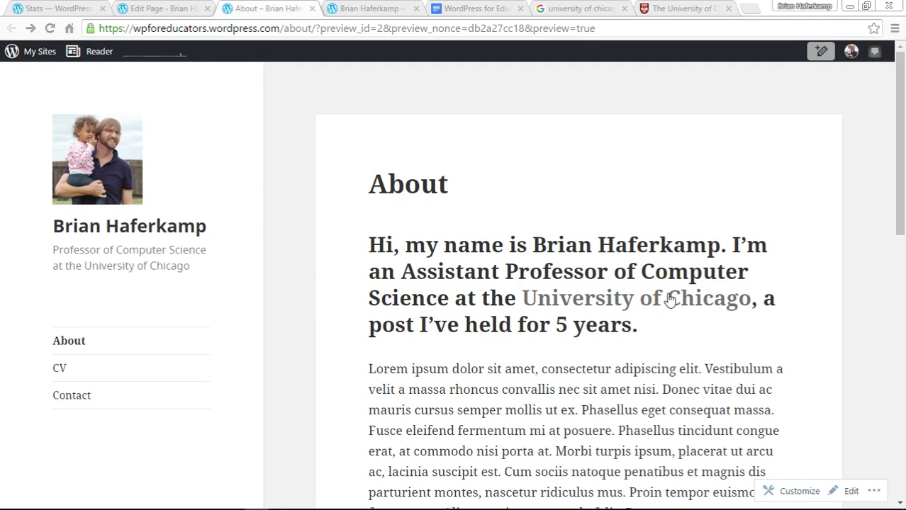
{"action": "left_click", "coordinate": [192, 9]}
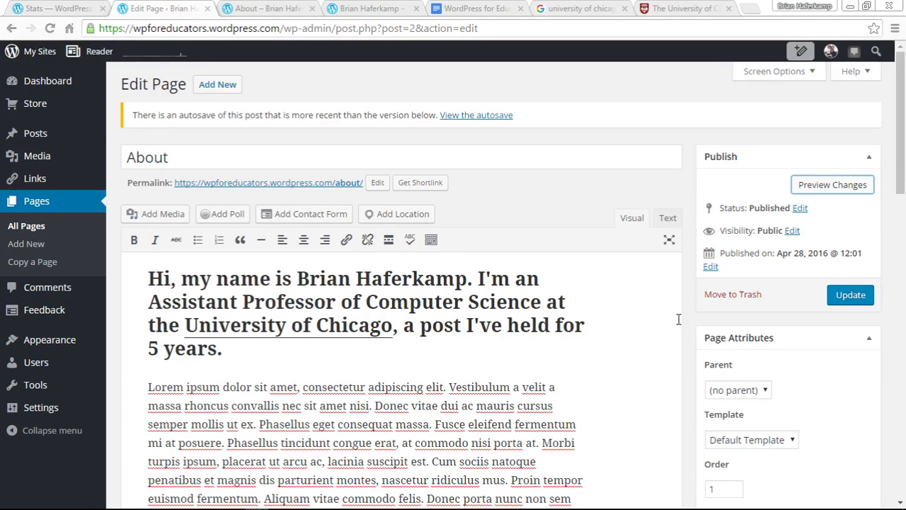
Make the University of Chicago link open in a new tab, update it, and preview again
{"action": "left_click", "coordinate": [290, 325]}
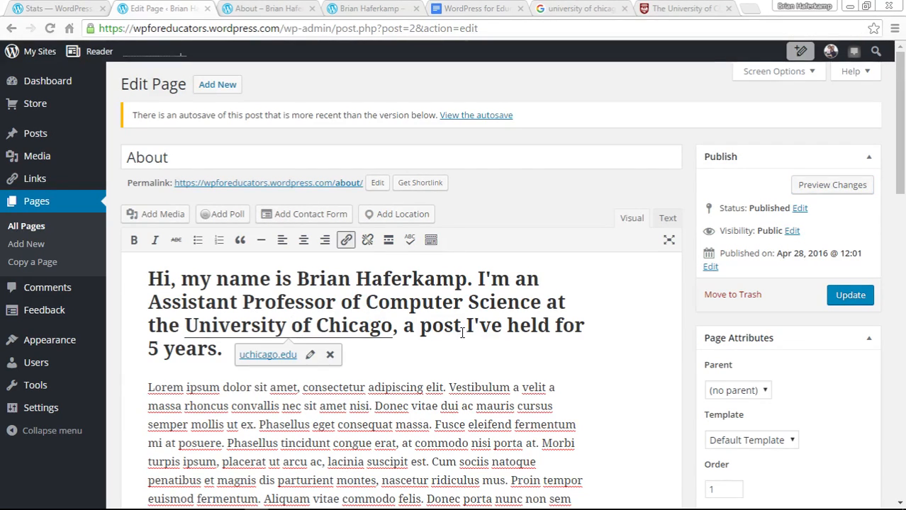
{"action": "left_click", "coordinate": [310, 355]}
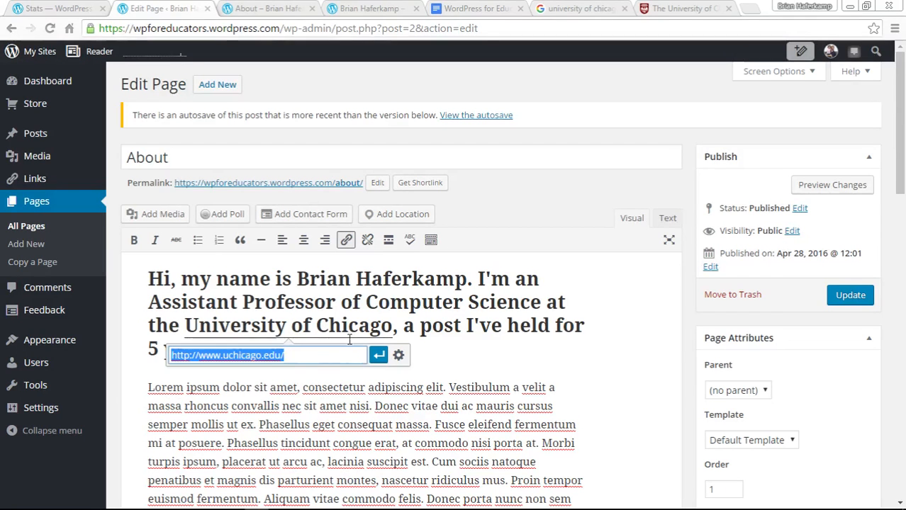
{"action": "left_click", "coordinate": [399, 356]}
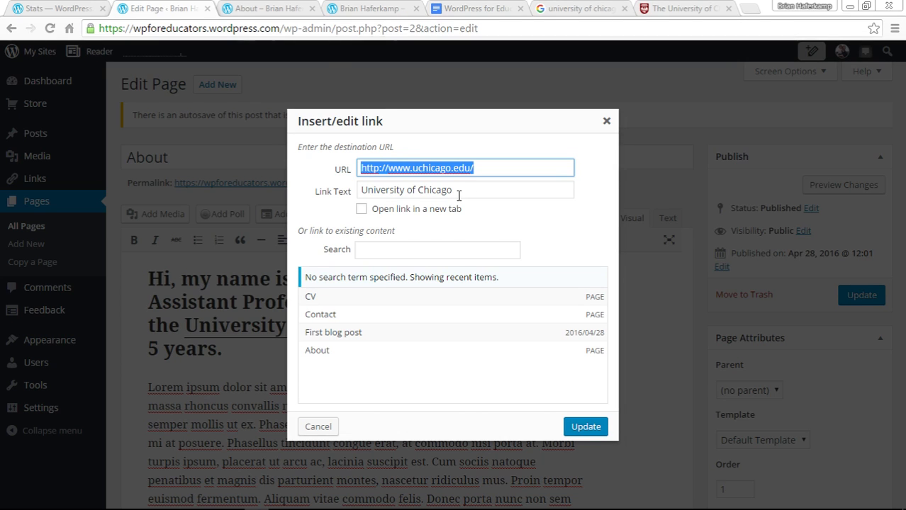
{"action": "left_click", "coordinate": [363, 213]}
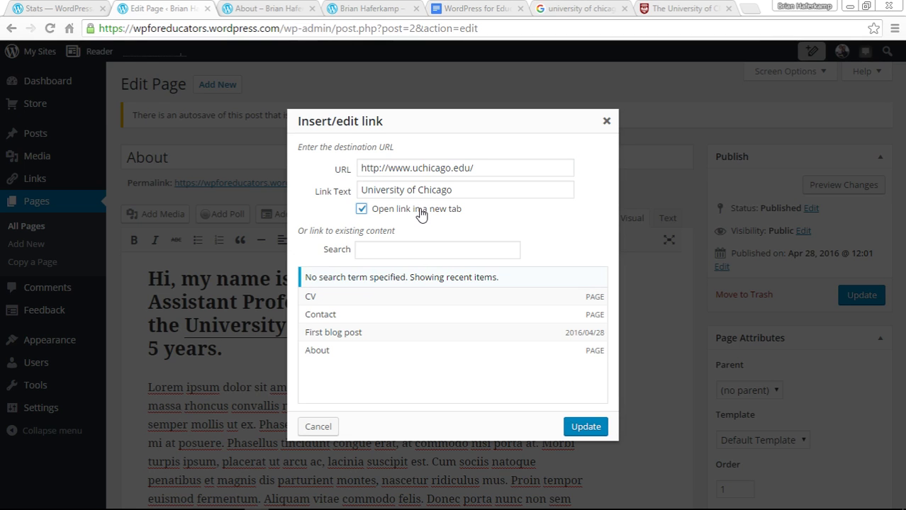
{"action": "left_click", "coordinate": [587, 427]}
{"action": "left_click", "coordinate": [852, 192]}
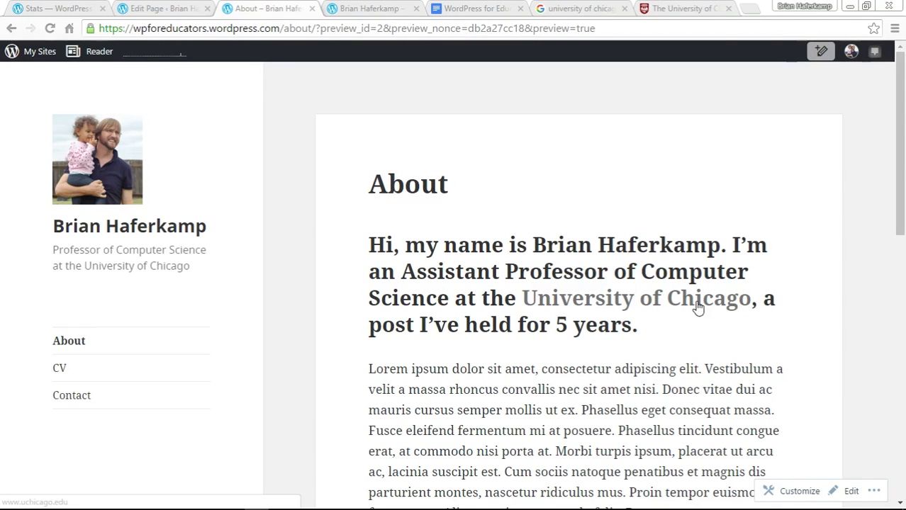
Confirm the University of Chicago link opens in a new tab, then close that site tab
{"action": "left_click", "coordinate": [727, 9]}
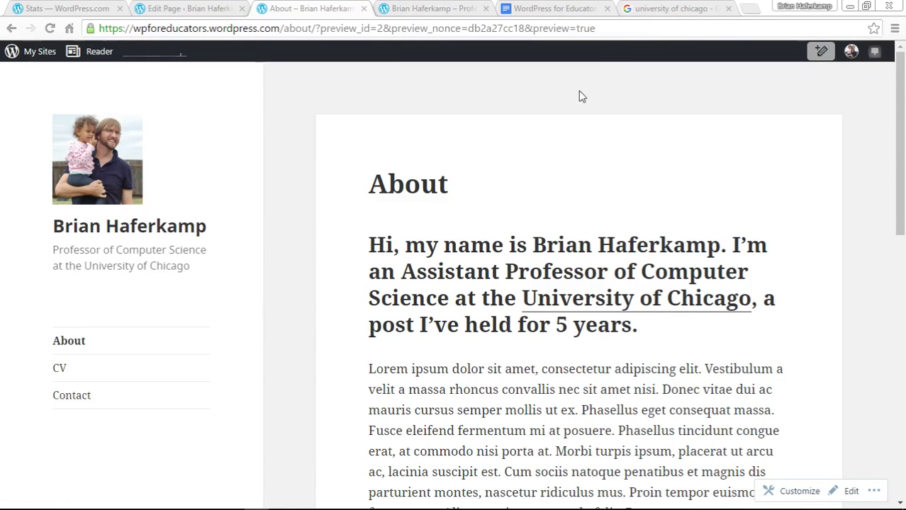
{"action": "left_click", "coordinate": [725, 306]}
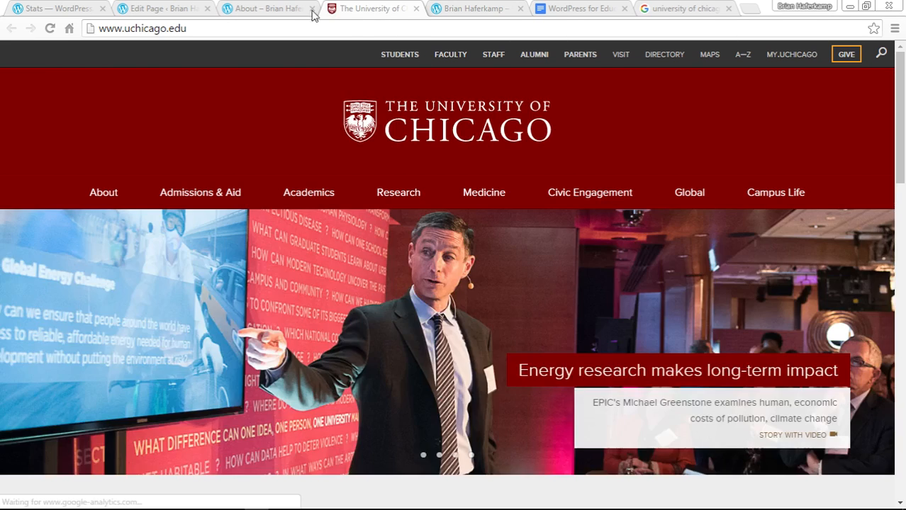
{"action": "left_click", "coordinate": [277, 13]}
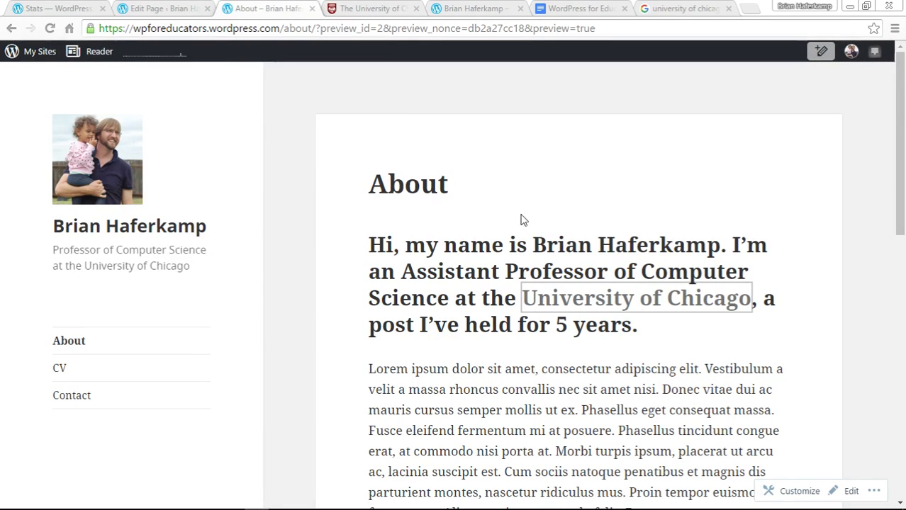
{"action": "left_click", "coordinate": [374, 9]}
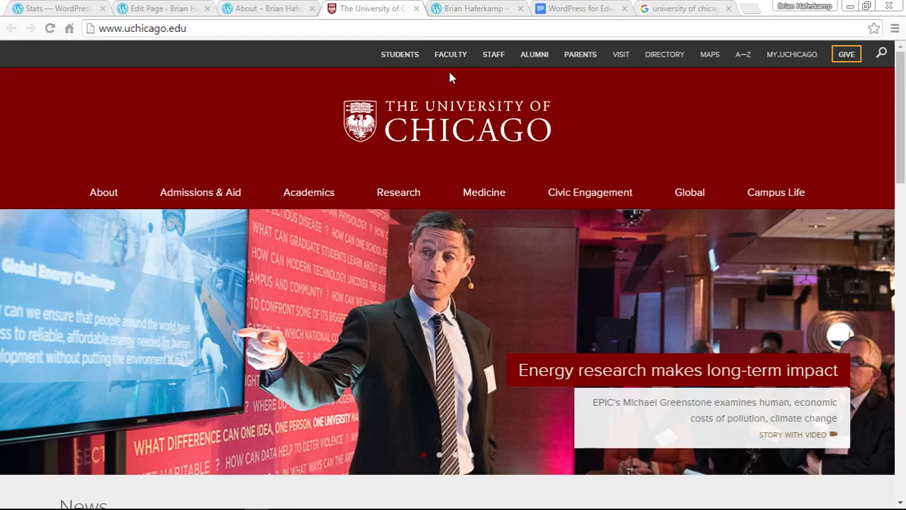
{"action": "left_click", "coordinate": [276, 9]}
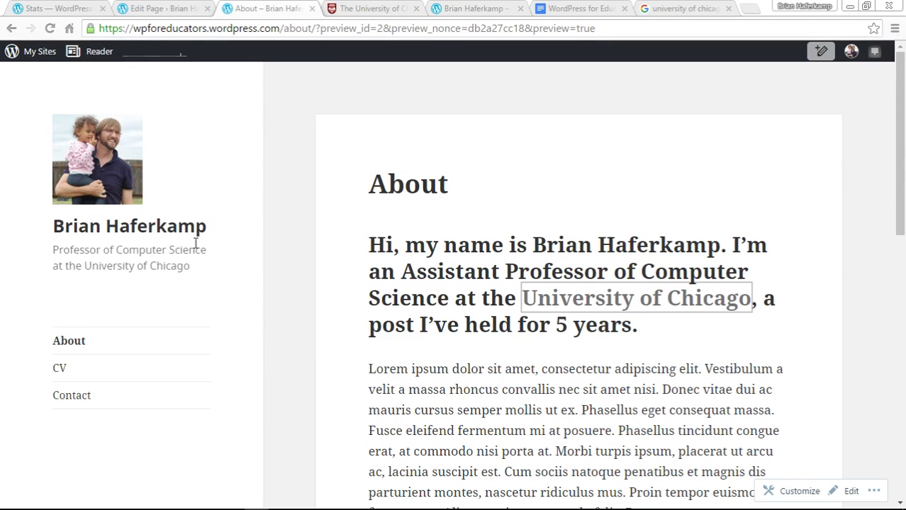
{"action": "left_click", "coordinate": [582, 162]}
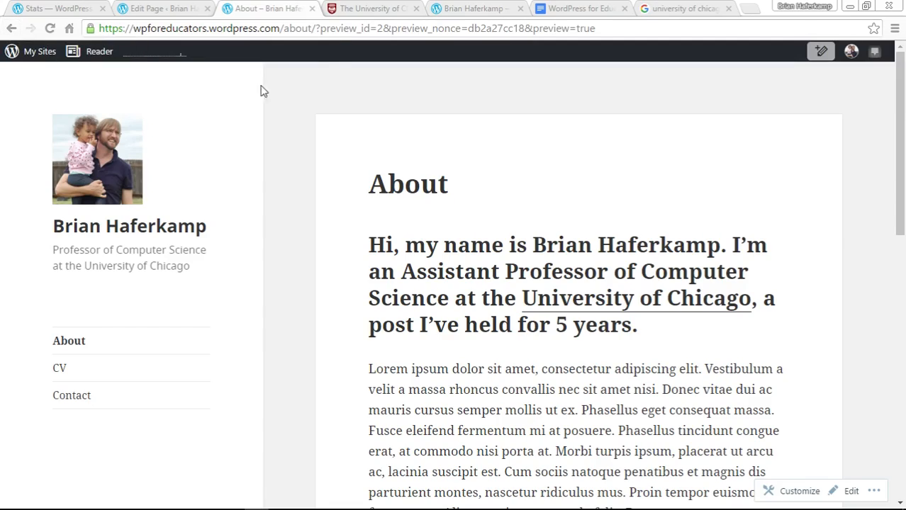
{"action": "left_click", "coordinate": [366, 14]}
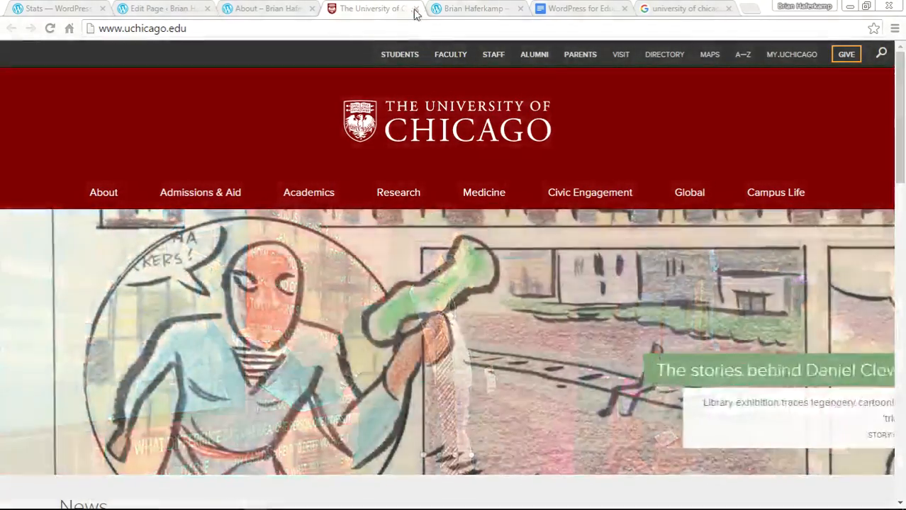
{"action": "left_click", "coordinate": [415, 9]}
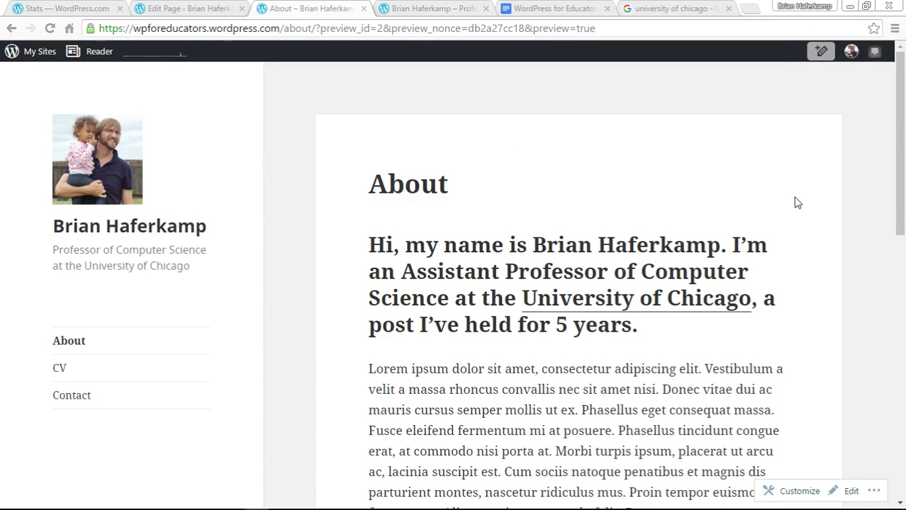
Scroll through the About page preview to check the lorem ipsum body paragraphs
{"action": "scroll", "coordinate": [806, 242], "scroll_direction": "down", "scroll_amount": 8}
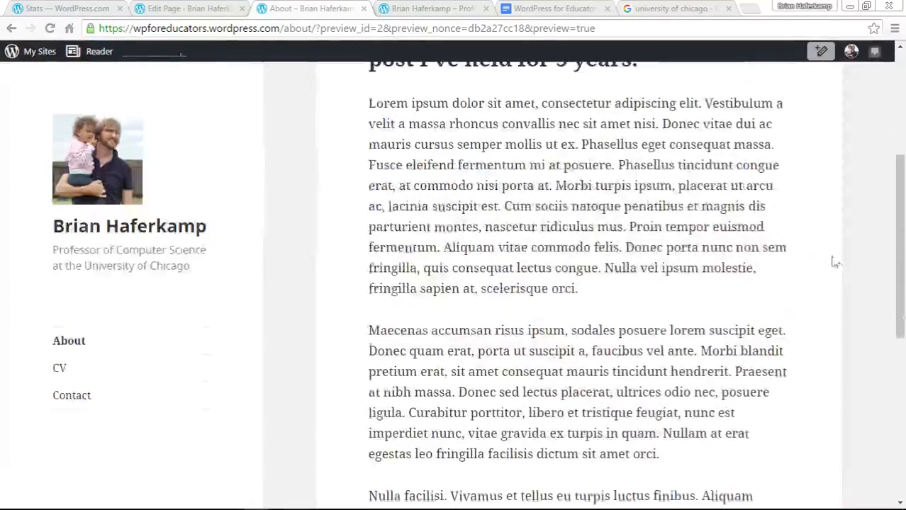
{"action": "scroll", "coordinate": [841, 269], "scroll_direction": "up", "scroll_amount": 8}
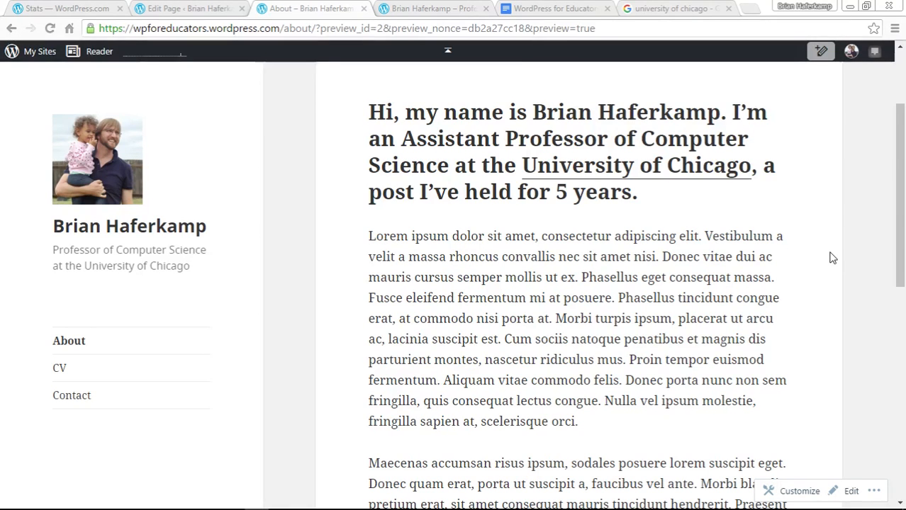
{"action": "scroll", "coordinate": [832, 250], "scroll_direction": "up", "scroll_amount": 2}
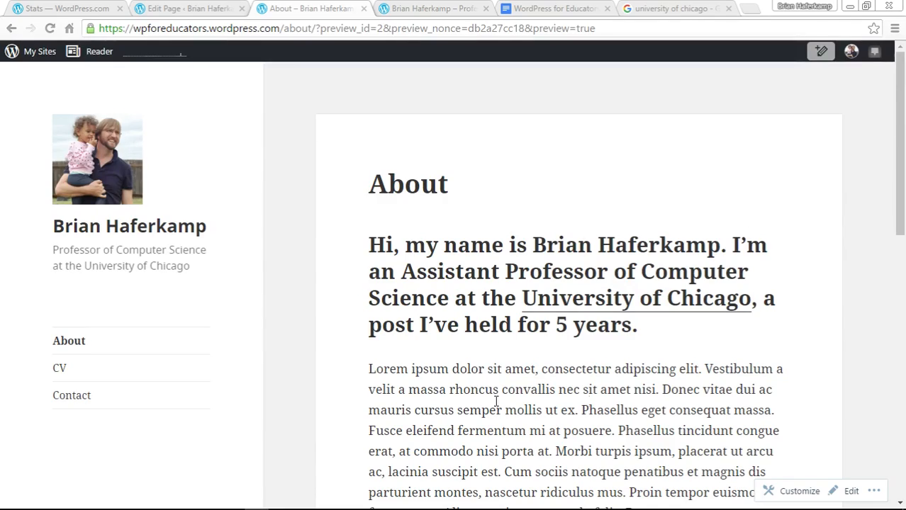
{"action": "scroll", "coordinate": [841, 280], "scroll_direction": "down", "scroll_amount": 5}
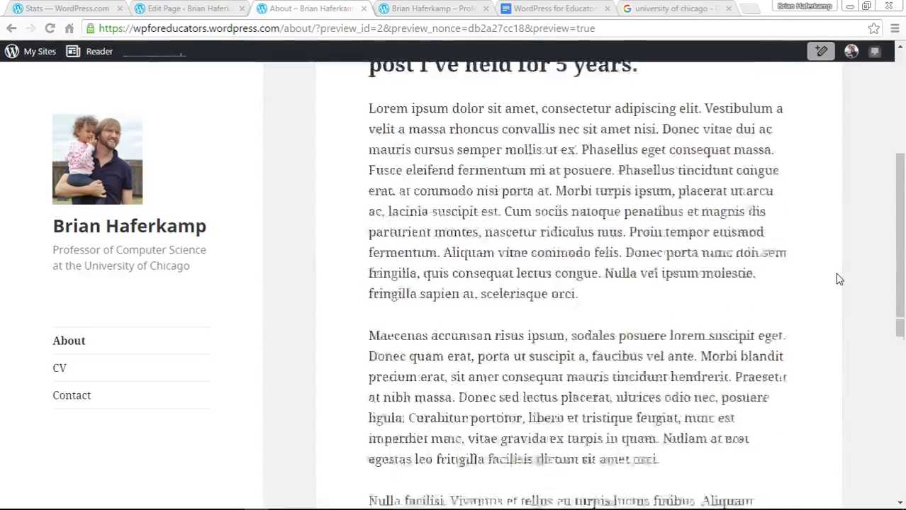
{"action": "scroll", "coordinate": [839, 280], "scroll_direction": "up", "scroll_amount": 5}
{"action": "scroll", "coordinate": [839, 279], "scroll_direction": "down", "scroll_amount": 2}
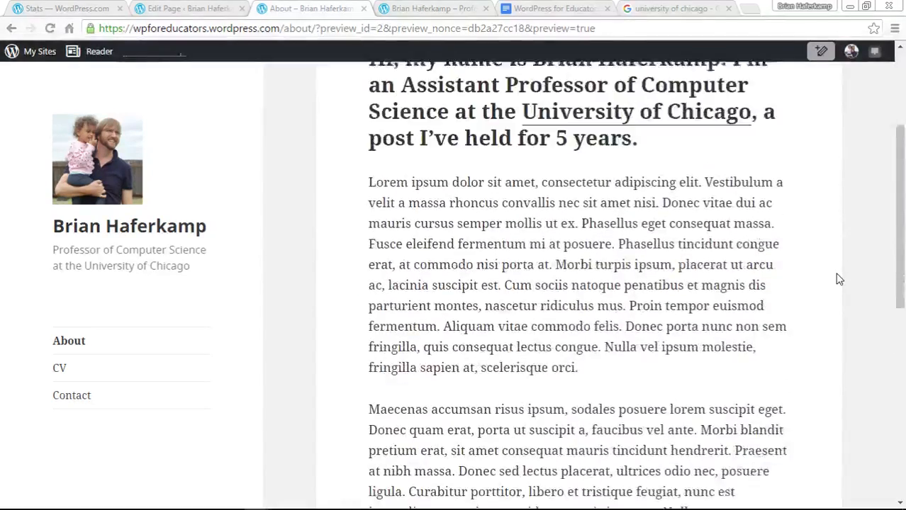
{"action": "scroll", "coordinate": [838, 279], "scroll_direction": "up", "scroll_amount": 3}
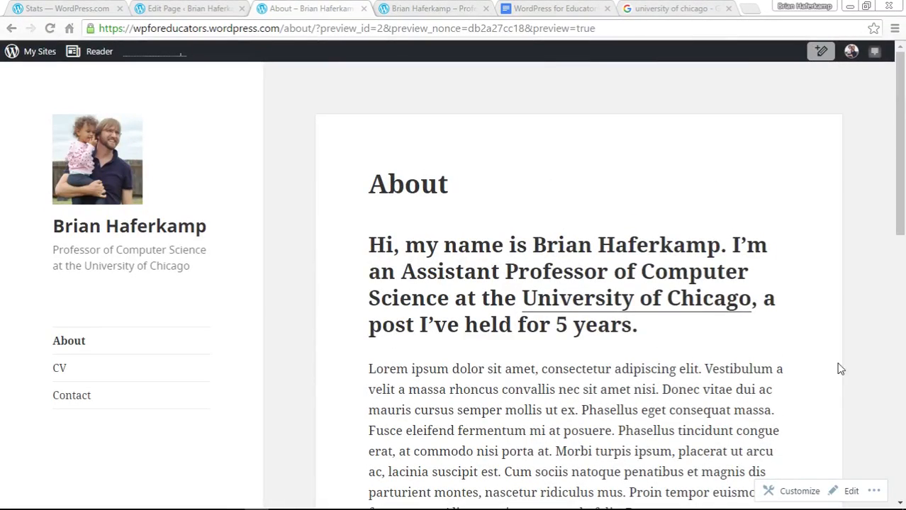
{"action": "scroll", "coordinate": [837, 297], "scroll_direction": "down", "scroll_amount": 5}
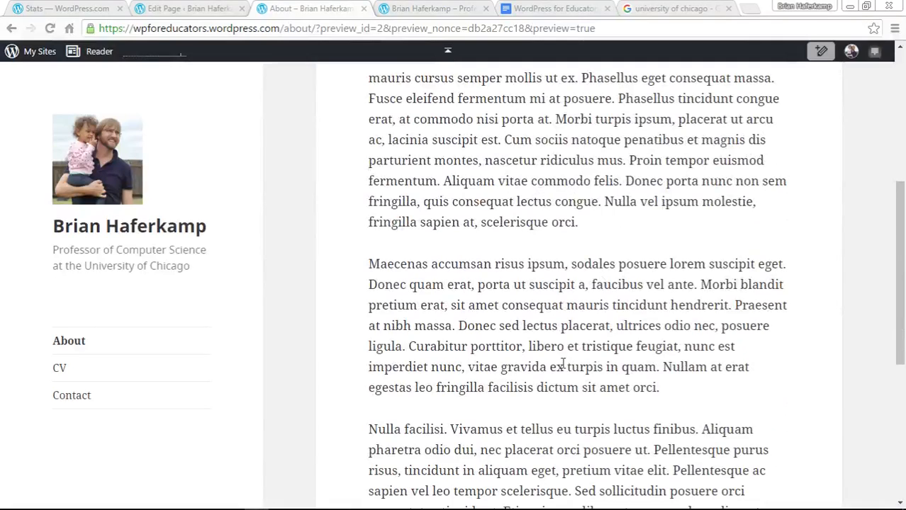
{"action": "scroll", "coordinate": [806, 341], "scroll_direction": "down", "scroll_amount": 1}
{"action": "scroll", "coordinate": [812, 333], "scroll_direction": "down", "scroll_amount": 4}
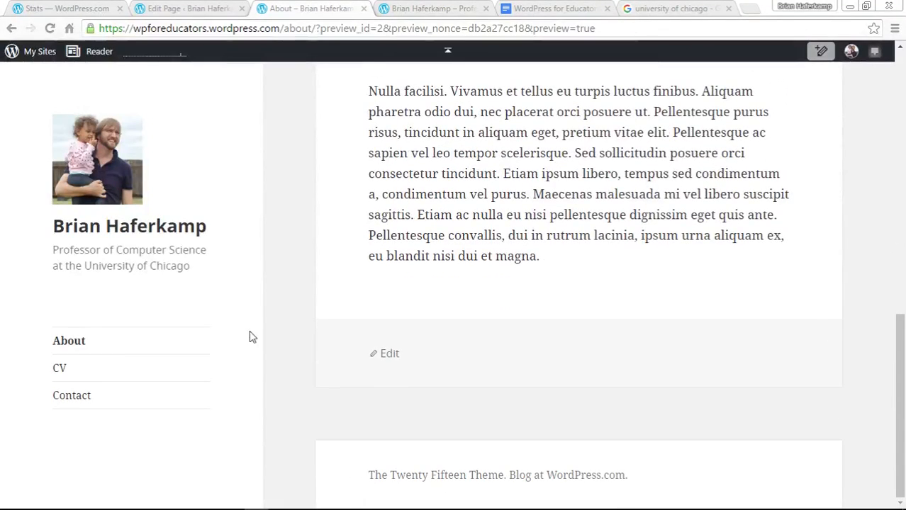
Check the published About page on the live site, then return to the About page editor
{"action": "left_click", "coordinate": [78, 347]}
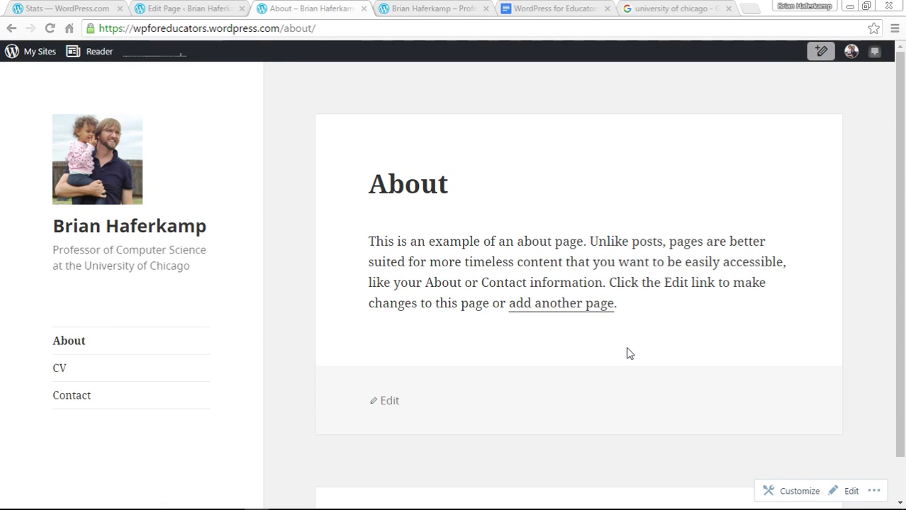
{"action": "left_click", "coordinate": [364, 9]}
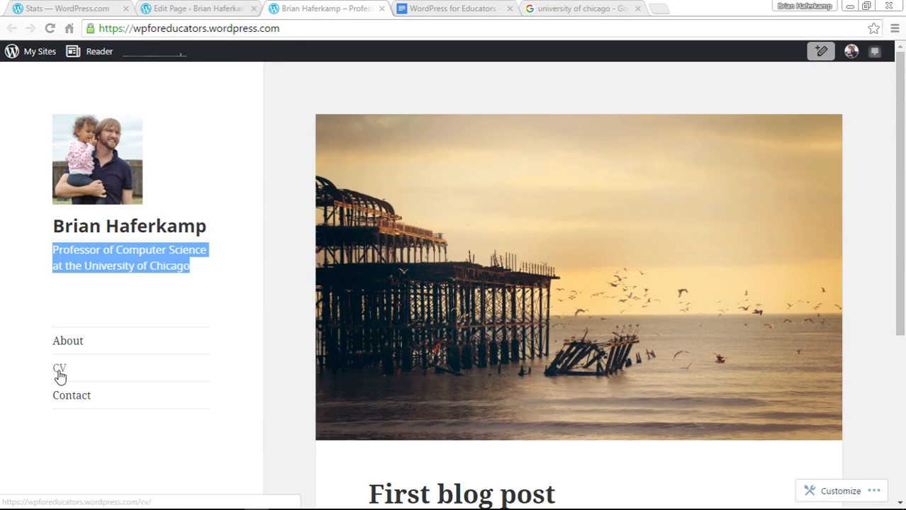
{"action": "left_click", "coordinate": [234, 14]}
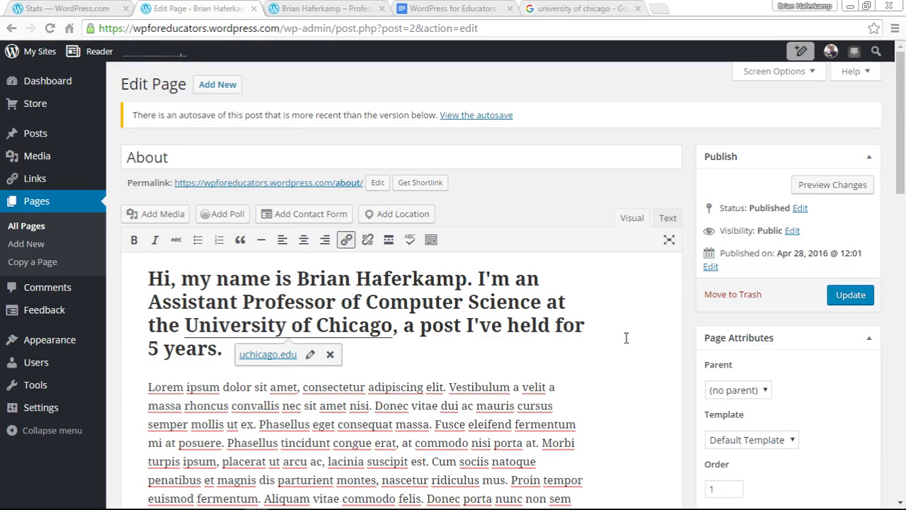
{"action": "left_click", "coordinate": [627, 379]}
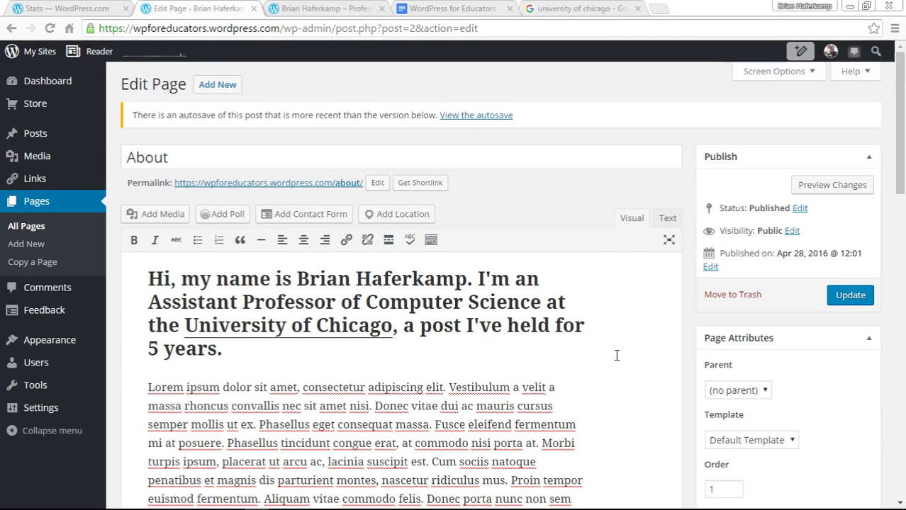
{"action": "left_click", "coordinate": [349, 13]}
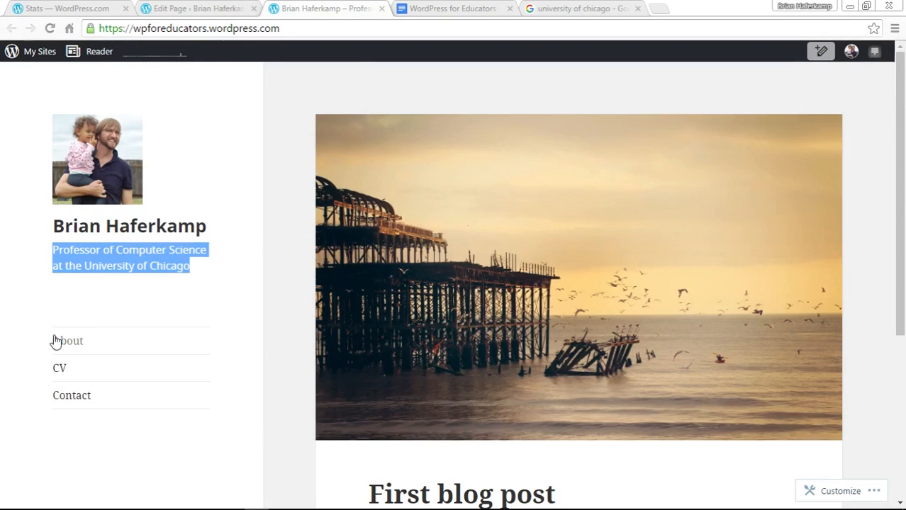
{"action": "left_click", "coordinate": [66, 345]}
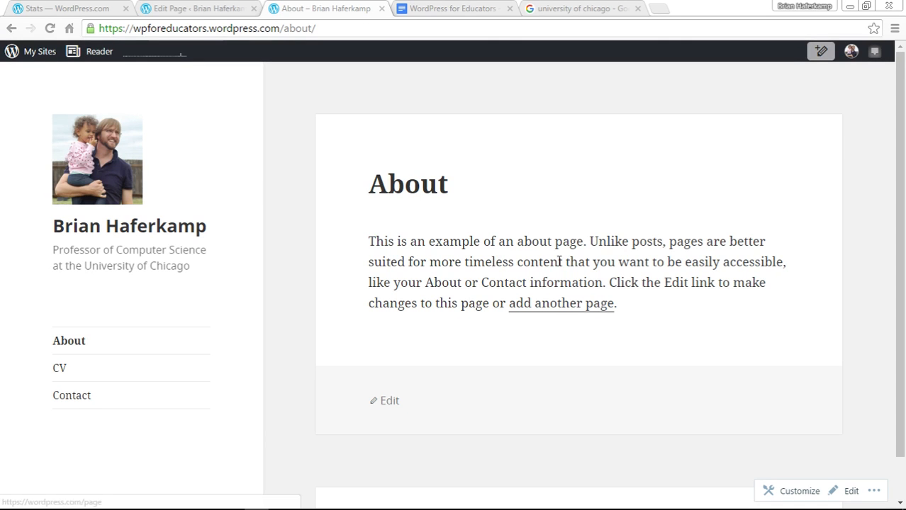
{"action": "left_click", "coordinate": [216, 7]}
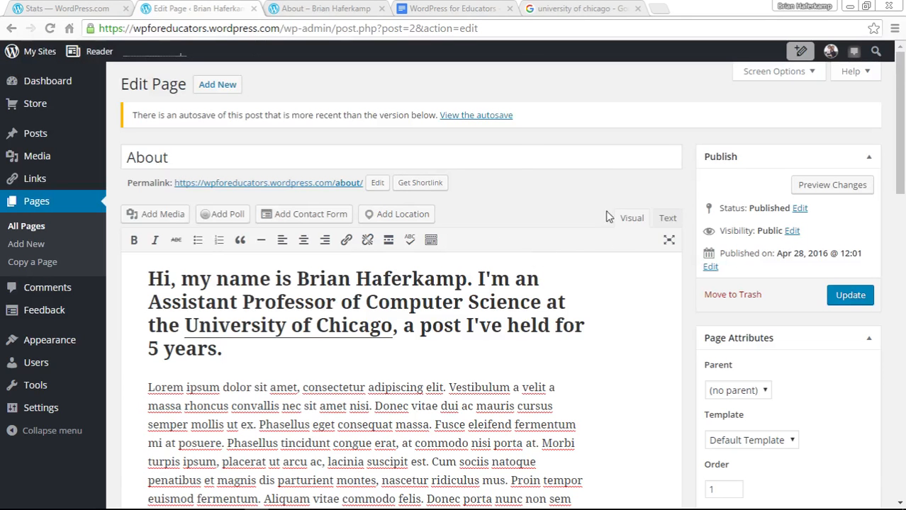
{"action": "left_click", "coordinate": [841, 188]}
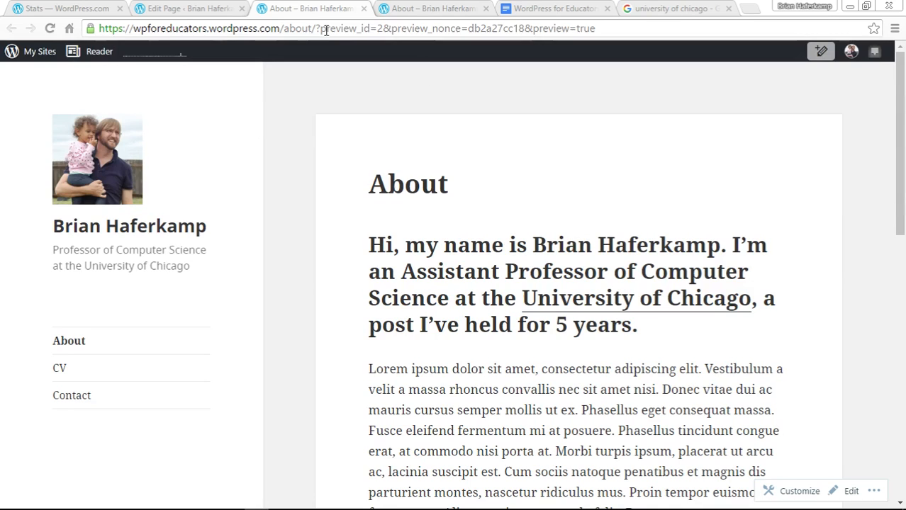
{"action": "left_click_drag", "start_coordinate": [324, 28], "coordinate": [575, 32]}
{"action": "left_click", "coordinate": [629, 95]}
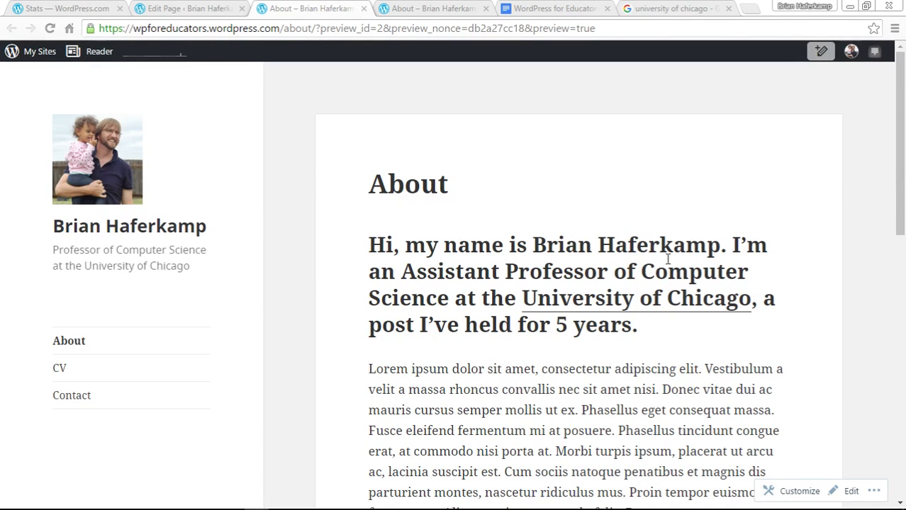
{"action": "left_click", "coordinate": [364, 8]}
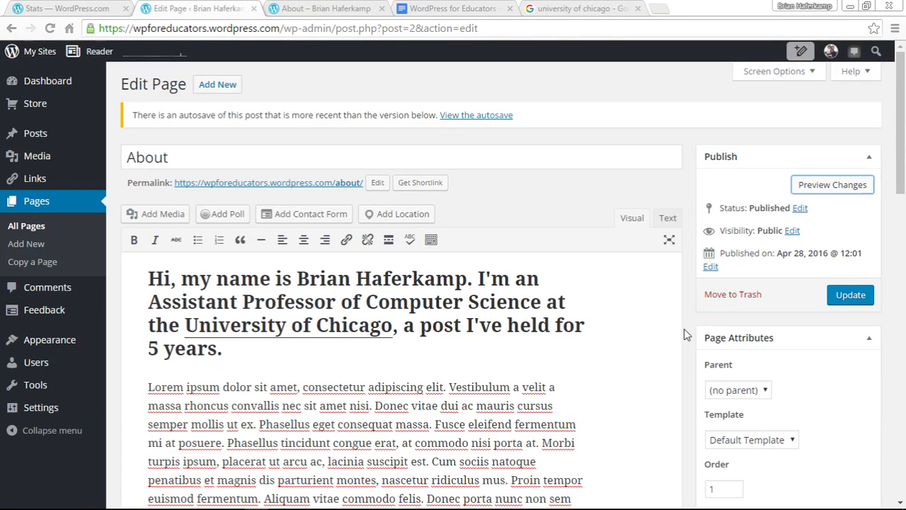
Tick Show likes and Show sharing buttons, leaving comments off, and update the About page
{"action": "scroll", "coordinate": [685, 335], "scroll_direction": "down", "scroll_amount": 10}
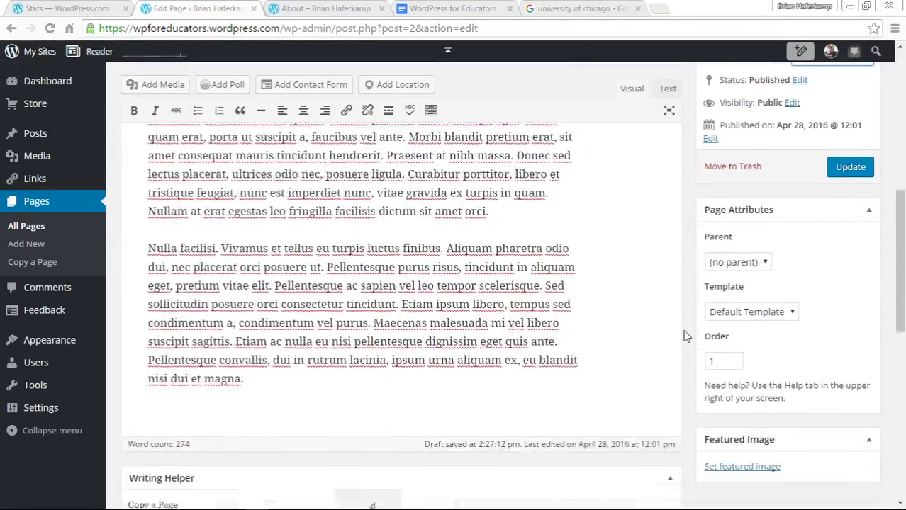
{"action": "scroll", "coordinate": [685, 335], "scroll_direction": "up", "scroll_amount": 10}
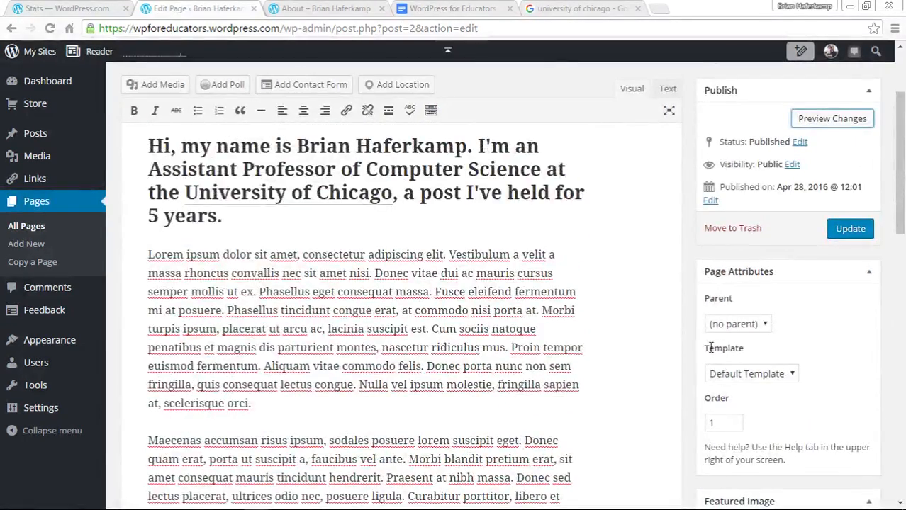
{"action": "scroll", "coordinate": [707, 354], "scroll_direction": "down", "scroll_amount": 10}
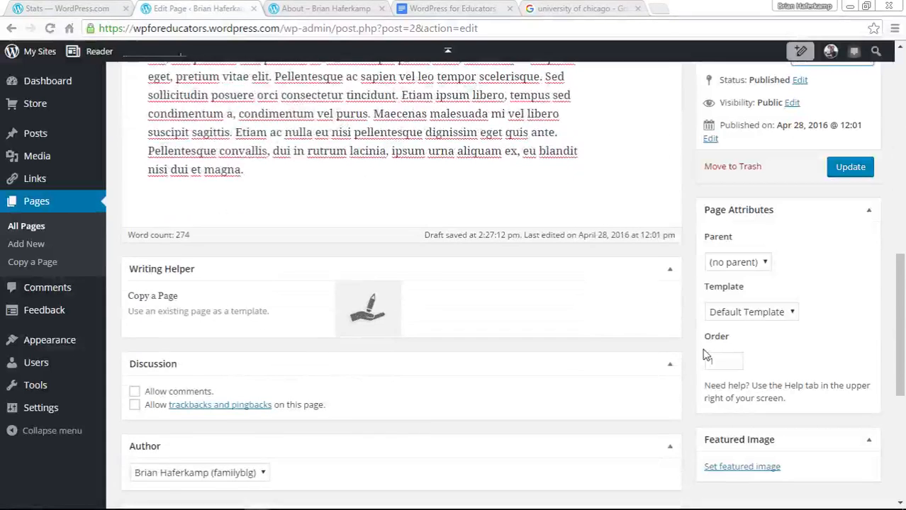
{"action": "scroll", "coordinate": [707, 355], "scroll_direction": "down", "scroll_amount": 5}
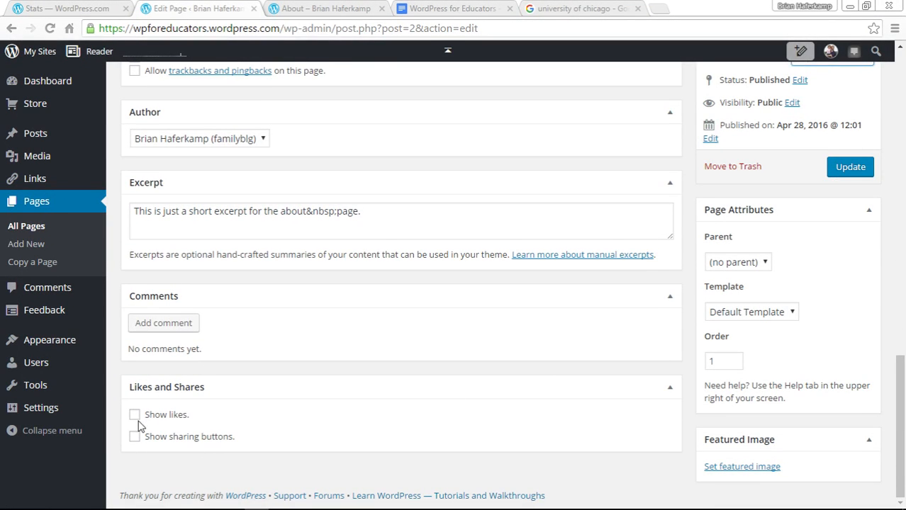
{"action": "scroll", "coordinate": [162, 397], "scroll_direction": "up", "scroll_amount": 4}
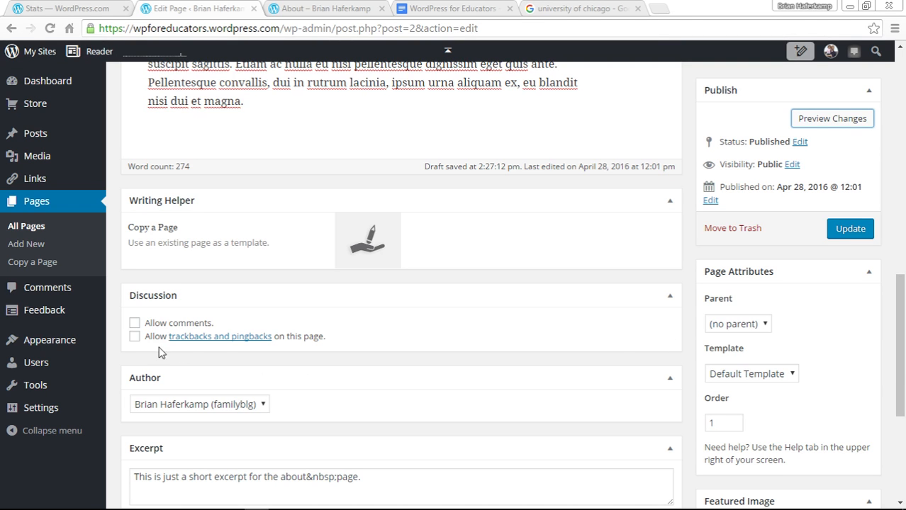
{"action": "left_click", "coordinate": [135, 324]}
{"action": "left_click", "coordinate": [134, 323]}
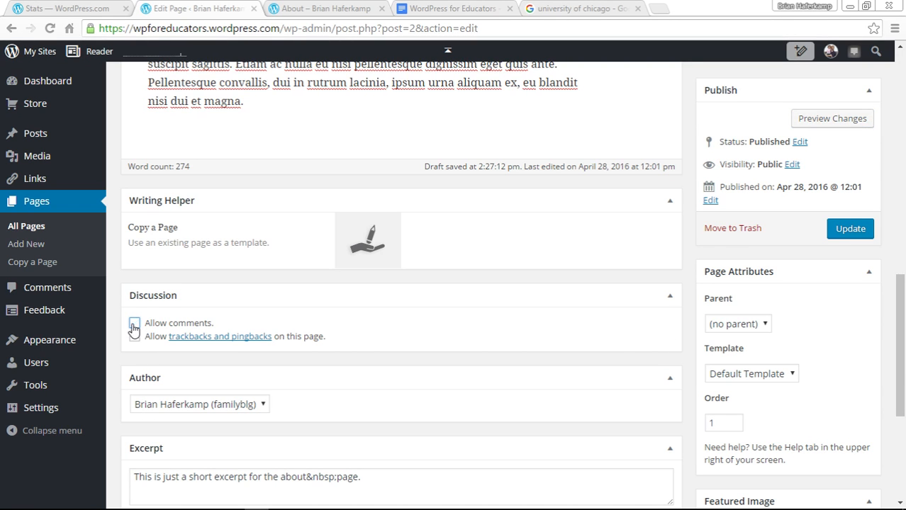
{"action": "scroll", "coordinate": [698, 349], "scroll_direction": "down", "scroll_amount": 4}
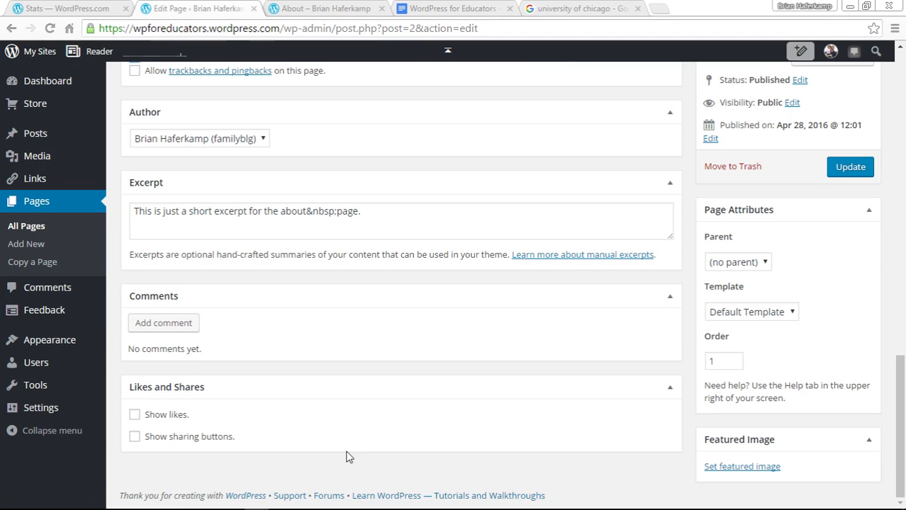
{"action": "left_click", "coordinate": [136, 417]}
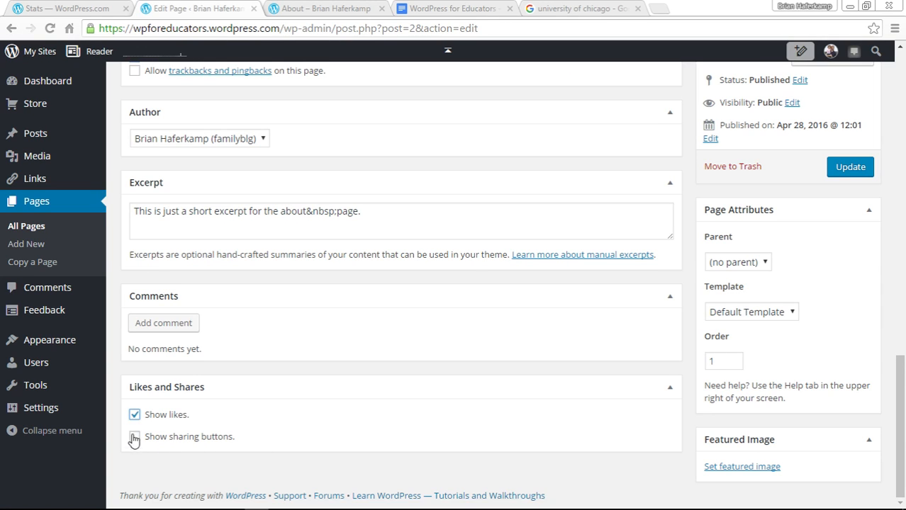
{"action": "left_click", "coordinate": [135, 437]}
{"action": "left_click", "coordinate": [860, 173]}
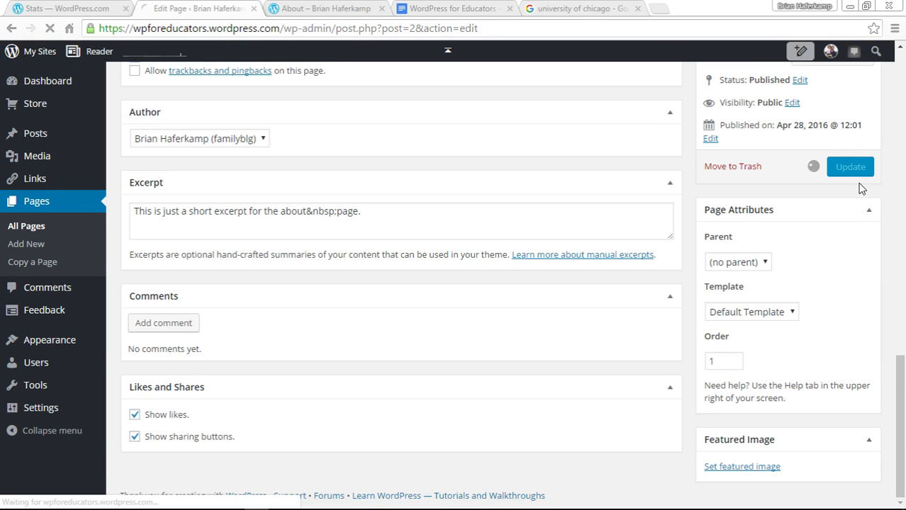
{"action": "left_click", "coordinate": [332, 9]}
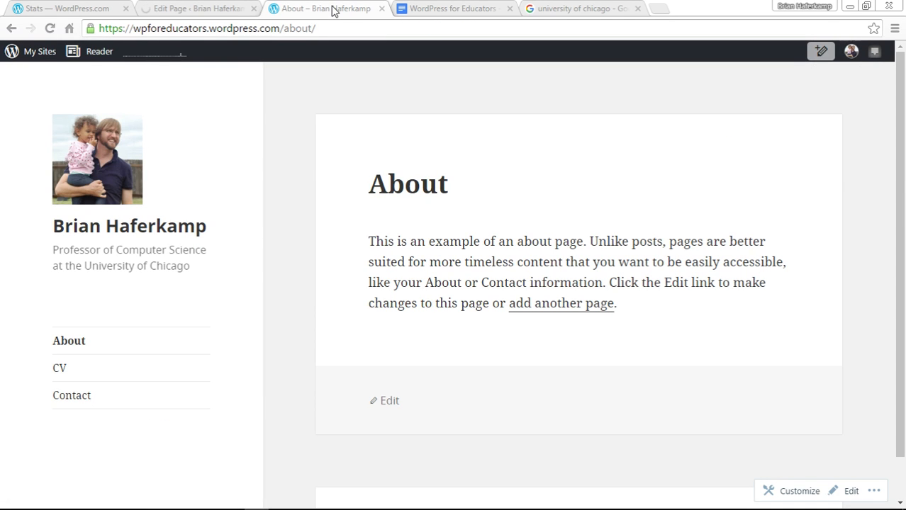
Reload the live About page, try the Twitter share button, then return to the editor
{"action": "left_click", "coordinate": [53, 32]}
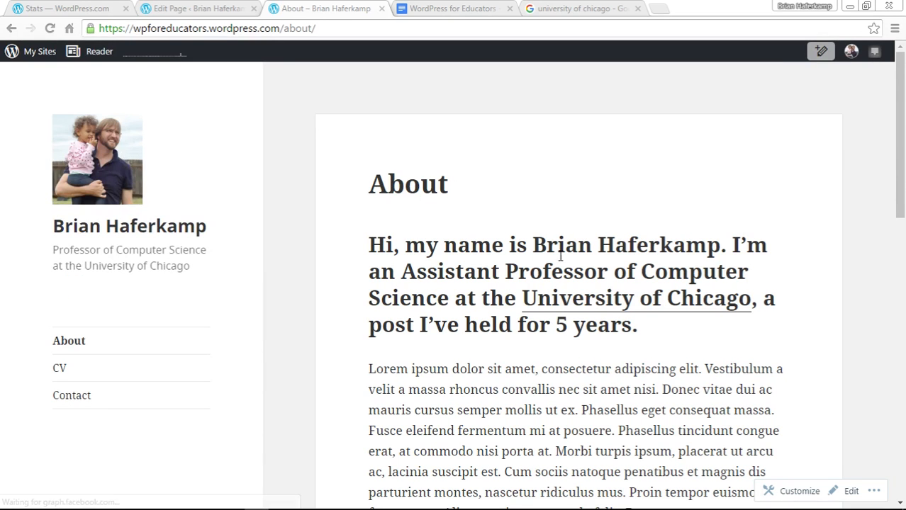
{"action": "scroll", "coordinate": [842, 322], "scroll_direction": "down", "scroll_amount": 15}
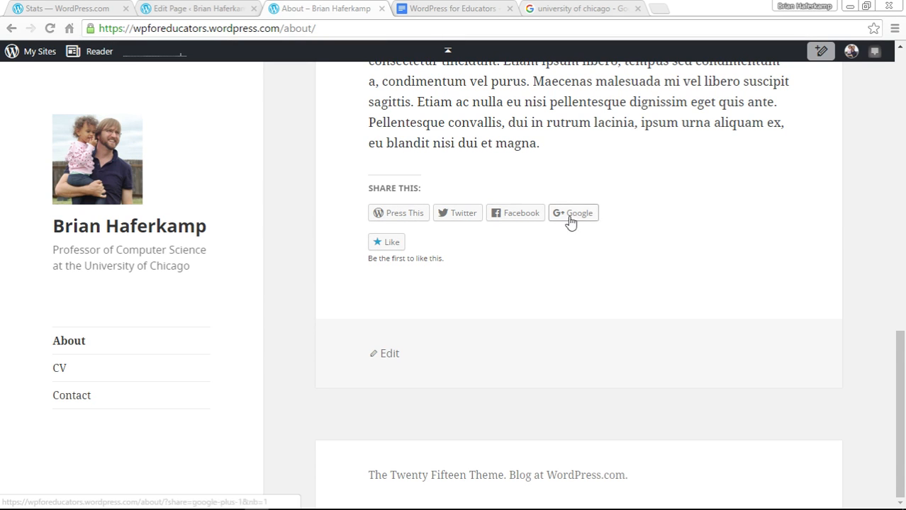
{"action": "left_click", "coordinate": [466, 215]}
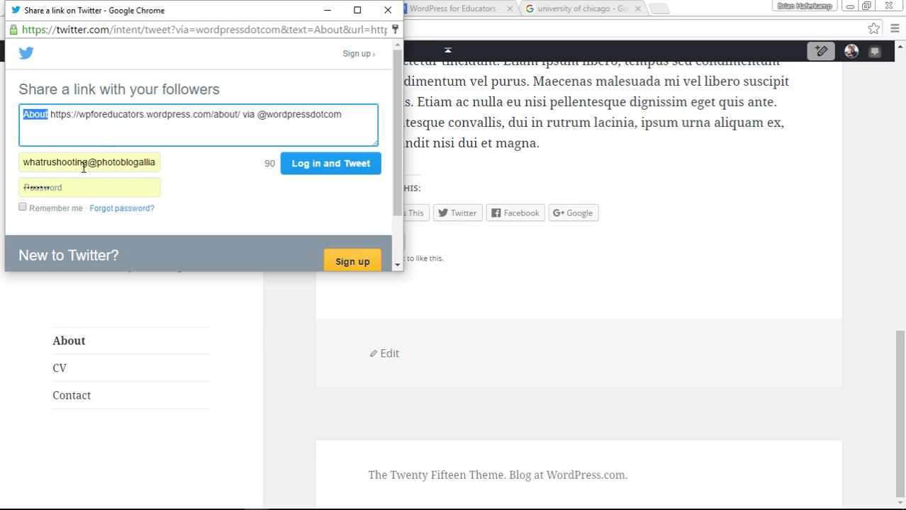
{"action": "left_click", "coordinate": [388, 10]}
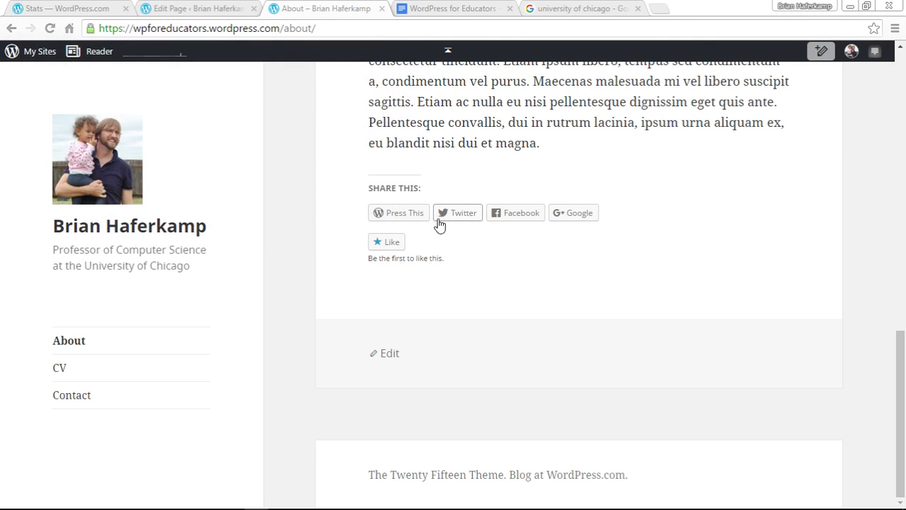
{"action": "left_click_drag", "start_coordinate": [902, 365], "coordinate": [900, 79]}
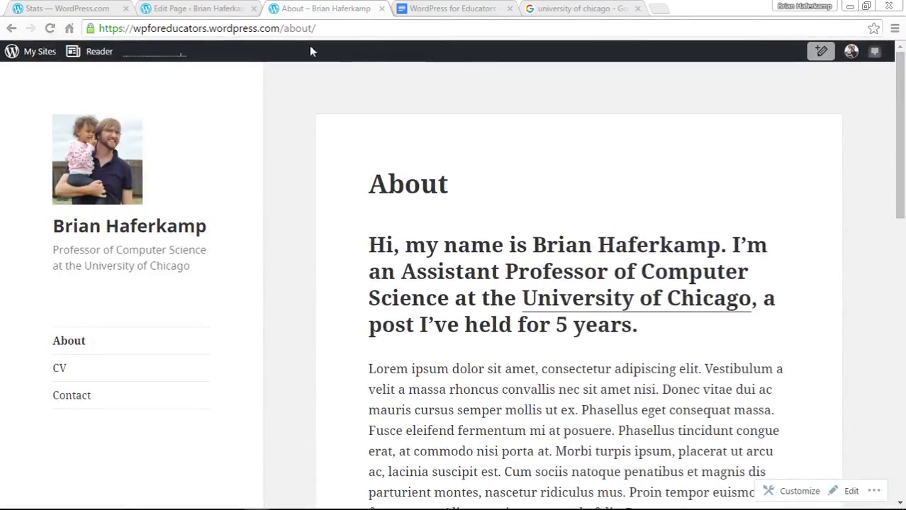
{"action": "left_click", "coordinate": [196, 8]}
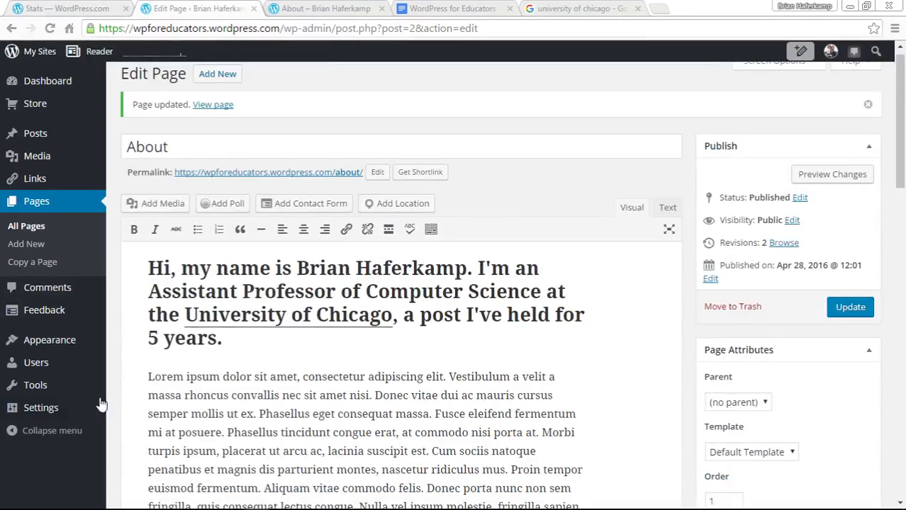
Turn off likes for the About page, update it, and view the published page
{"action": "mouse_move", "coordinate": [46, 410]}
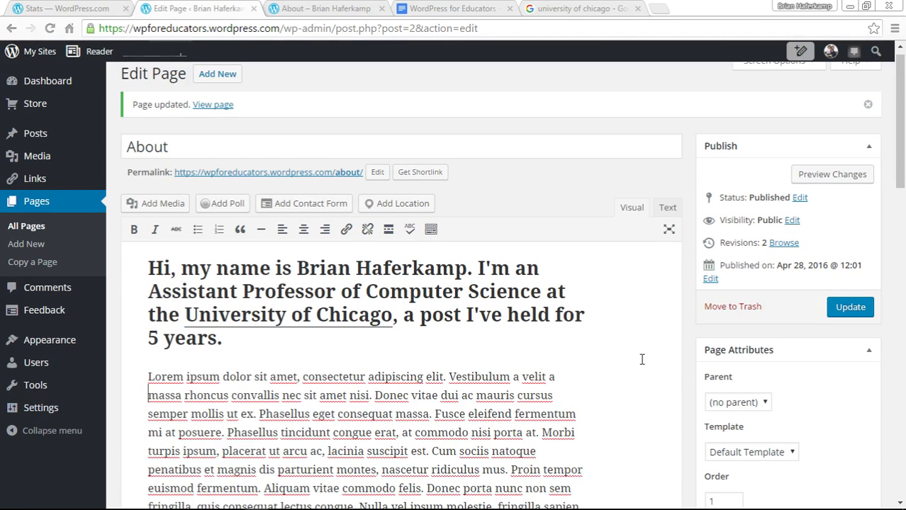
{"action": "scroll", "coordinate": [698, 342], "scroll_direction": "down", "scroll_amount": 2}
{"action": "scroll", "coordinate": [709, 349], "scroll_direction": "down", "scroll_amount": 2}
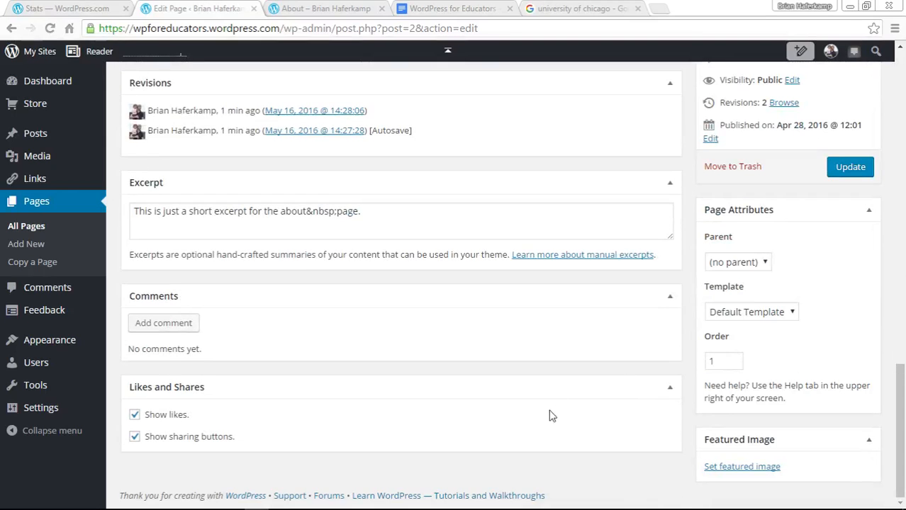
{"action": "left_click", "coordinate": [134, 415]}
{"action": "scroll", "coordinate": [691, 358], "scroll_direction": "up", "scroll_amount": 5}
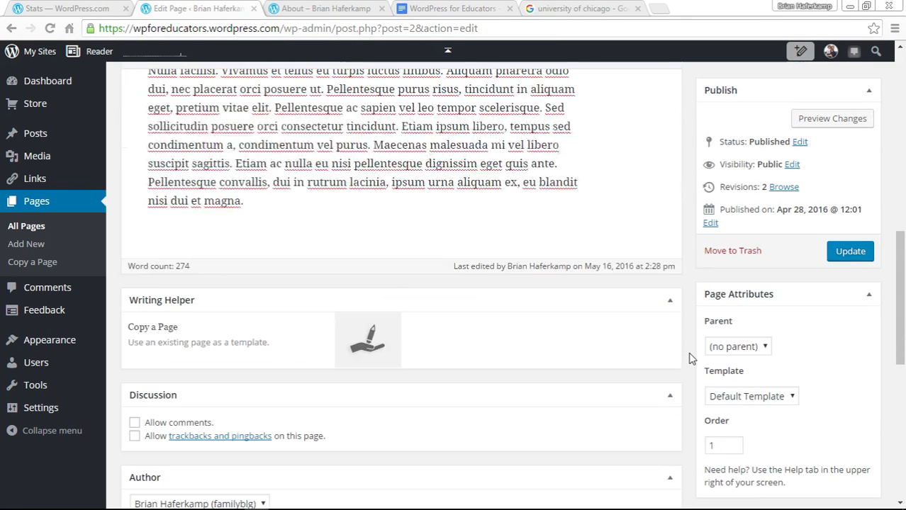
{"action": "left_click", "coordinate": [849, 257]}
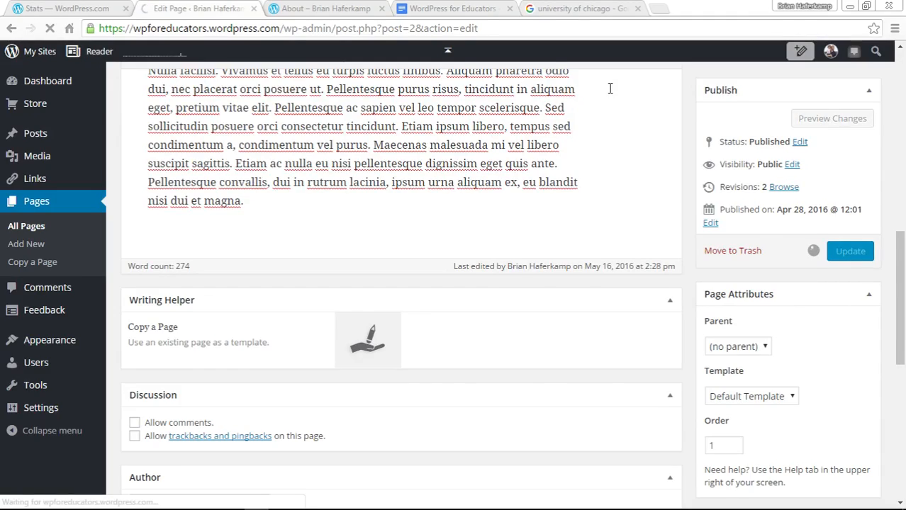
{"action": "left_click", "coordinate": [304, 10]}
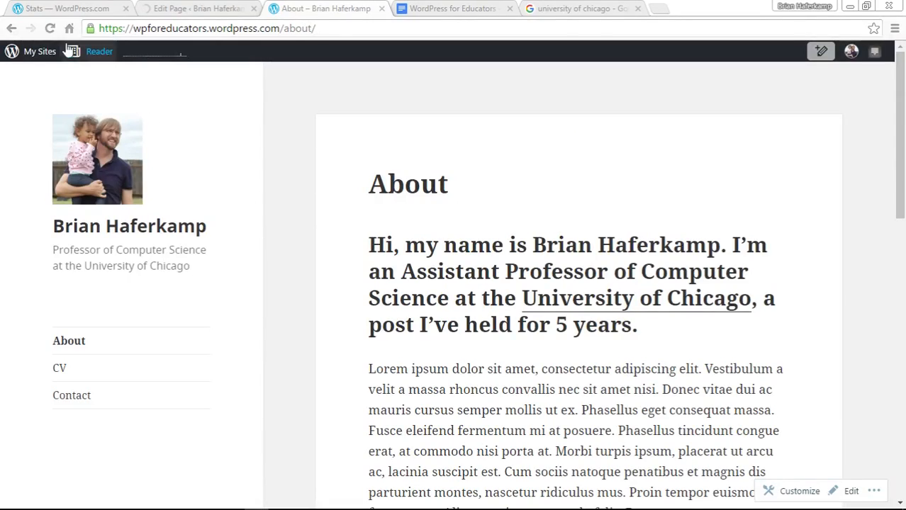
Reload the live About page to confirm the share buttons, then return to the editor
{"action": "left_click", "coordinate": [49, 29]}
{"action": "scroll", "coordinate": [903, 117], "scroll_direction": "down", "scroll_amount": 10}
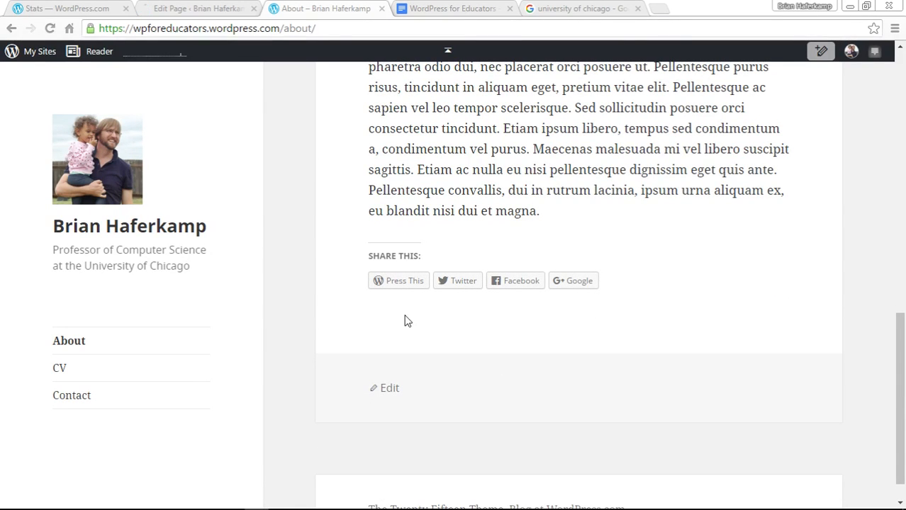
{"action": "scroll", "coordinate": [843, 328], "scroll_direction": "up", "scroll_amount": 10}
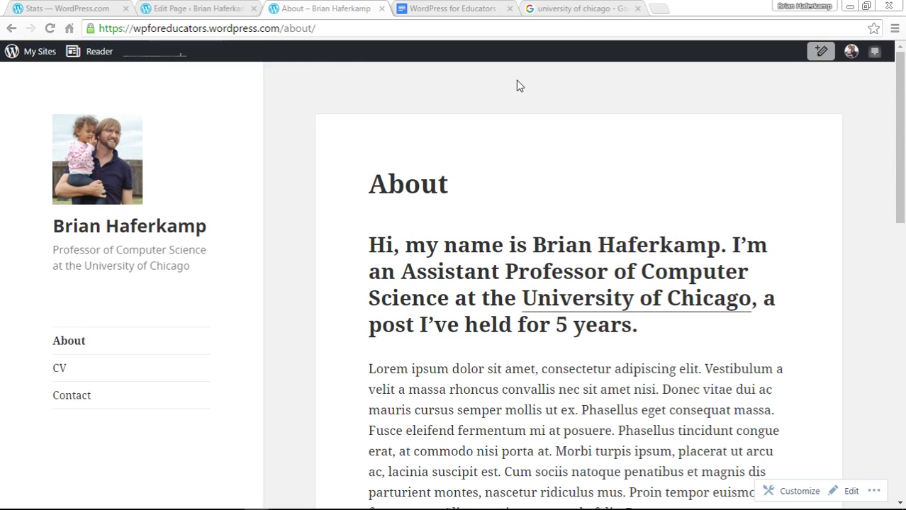
{"action": "left_click", "coordinate": [227, 9]}
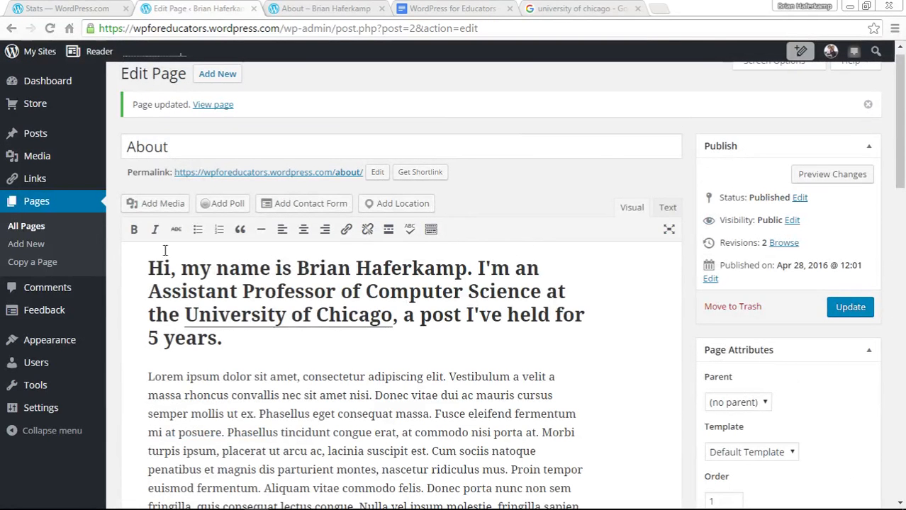
Insert the pier photo fly1.jpg from the Media Library at the start of the bio heading
{"action": "left_click", "coordinate": [164, 207]}
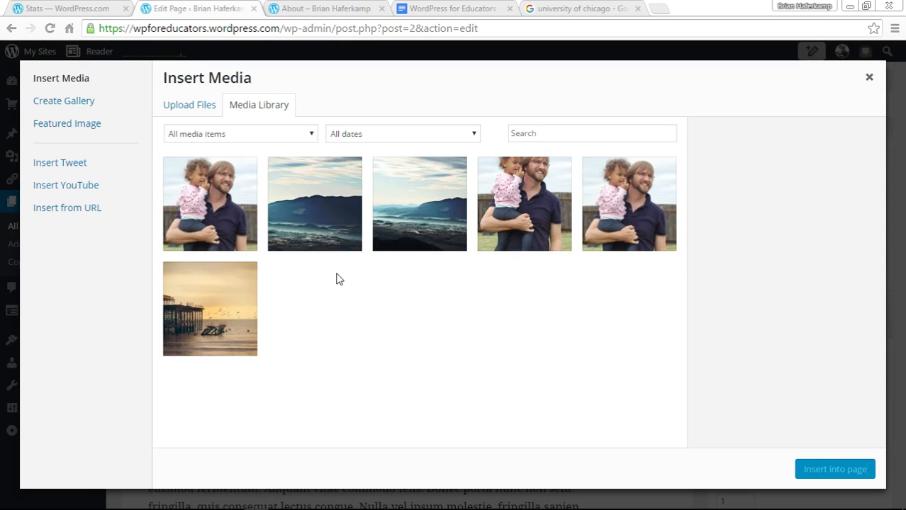
{"action": "left_click", "coordinate": [225, 320]}
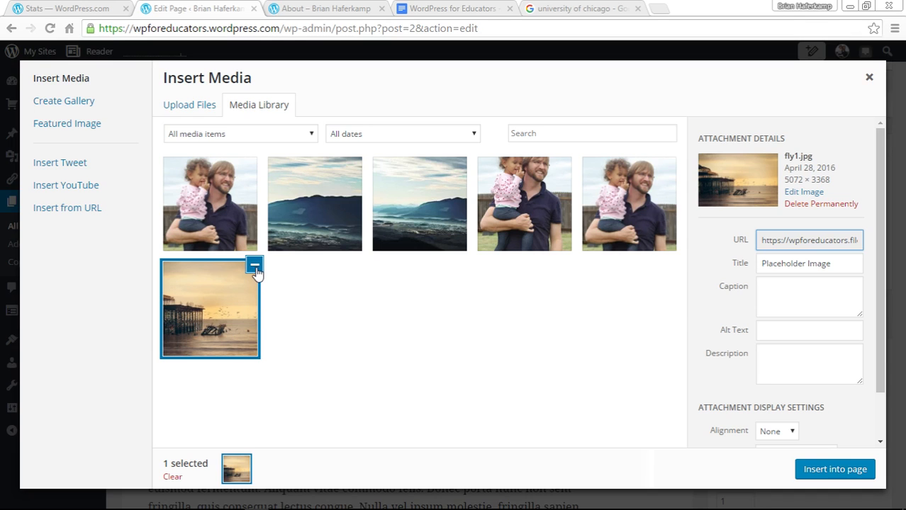
{"action": "left_click", "coordinate": [859, 469]}
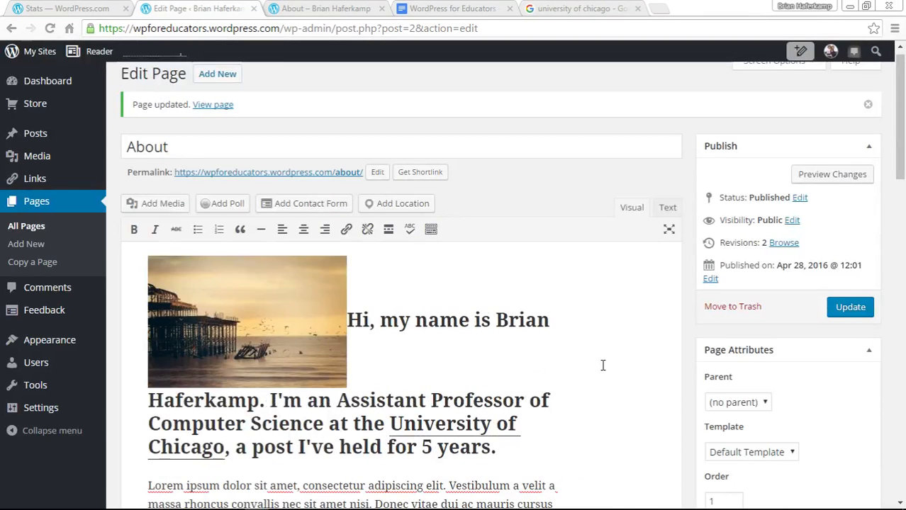
Move the pier photo out of the bio heading to the start of the Maecenas accumsan paragraph
{"action": "scroll", "coordinate": [610, 354], "scroll_direction": "down", "scroll_amount": 3}
{"action": "scroll", "coordinate": [619, 348], "scroll_direction": "up", "scroll_amount": 2}
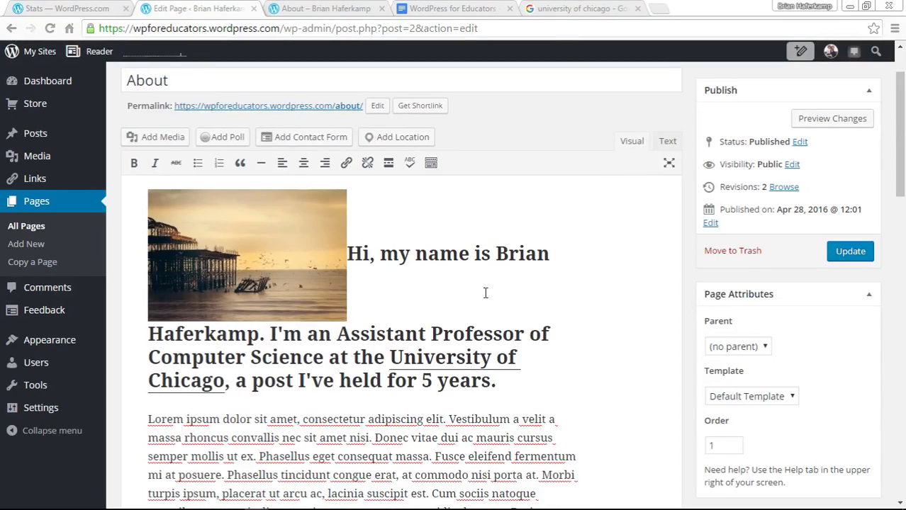
{"action": "scroll", "coordinate": [638, 337], "scroll_direction": "down", "scroll_amount": 4}
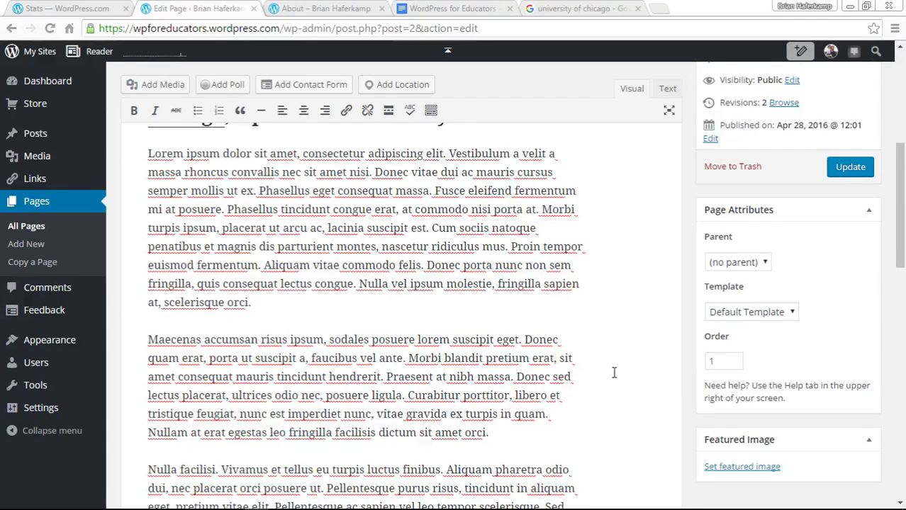
{"action": "scroll", "coordinate": [614, 372], "scroll_direction": "up", "scroll_amount": 5}
{"action": "left_click_drag", "start_coordinate": [244, 281], "coordinate": [149, 406]}
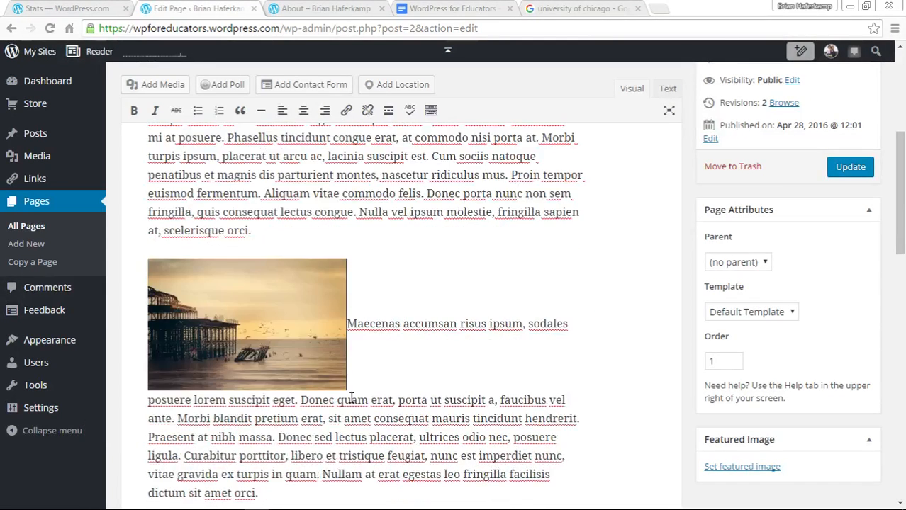
{"action": "left_click", "coordinate": [271, 310]}
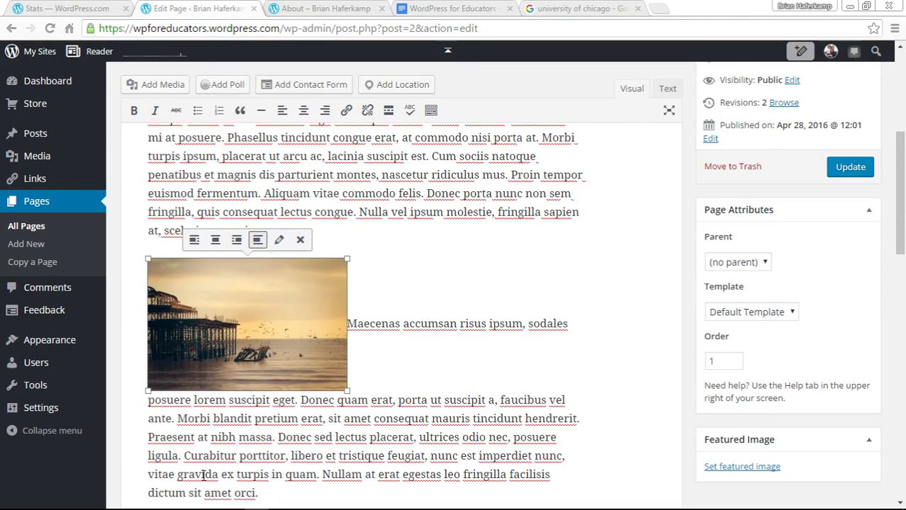
Try left, right, centre and no alignment on the pier photo to compare the text wrap
{"action": "left_click", "coordinate": [194, 241]}
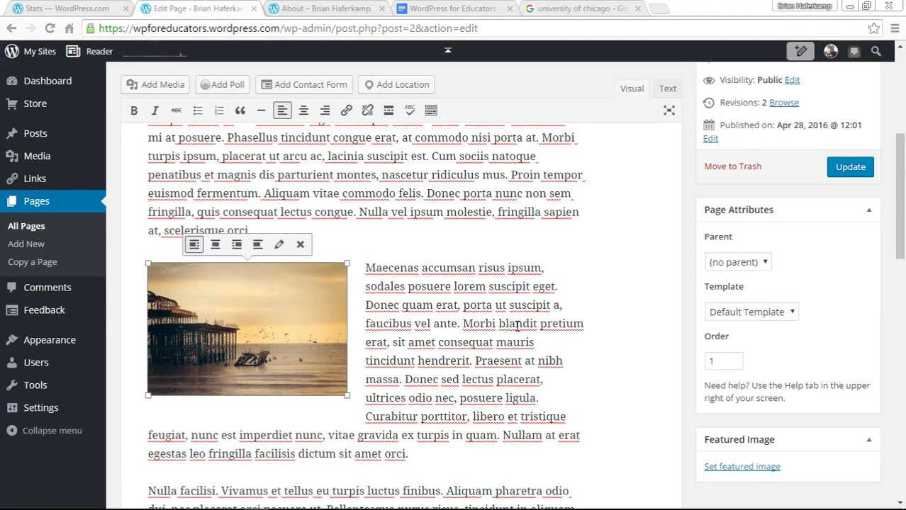
{"action": "left_click", "coordinate": [600, 356]}
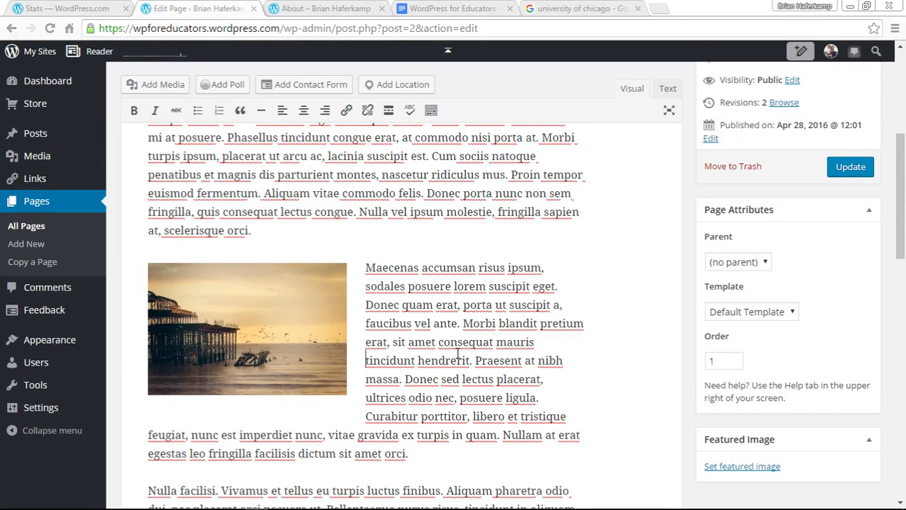
{"action": "left_click", "coordinate": [310, 341]}
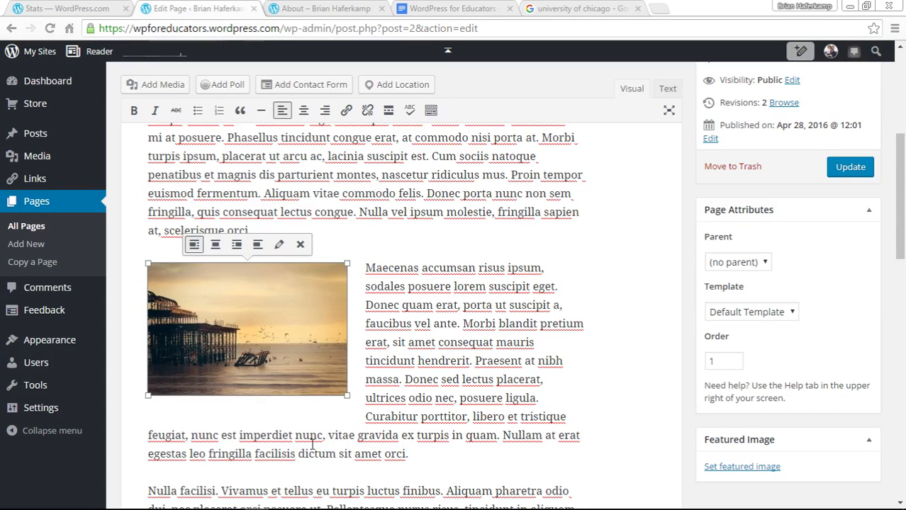
{"action": "left_click", "coordinate": [238, 246]}
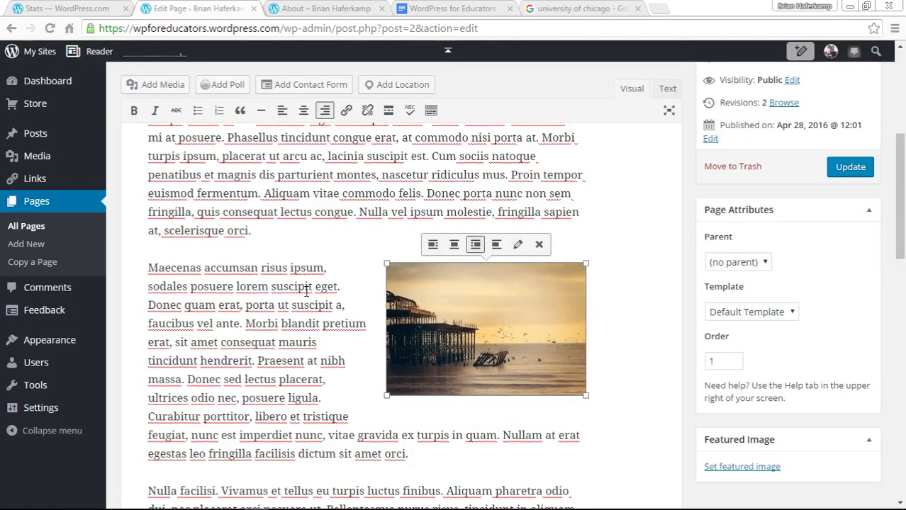
{"action": "left_click", "coordinate": [453, 244]}
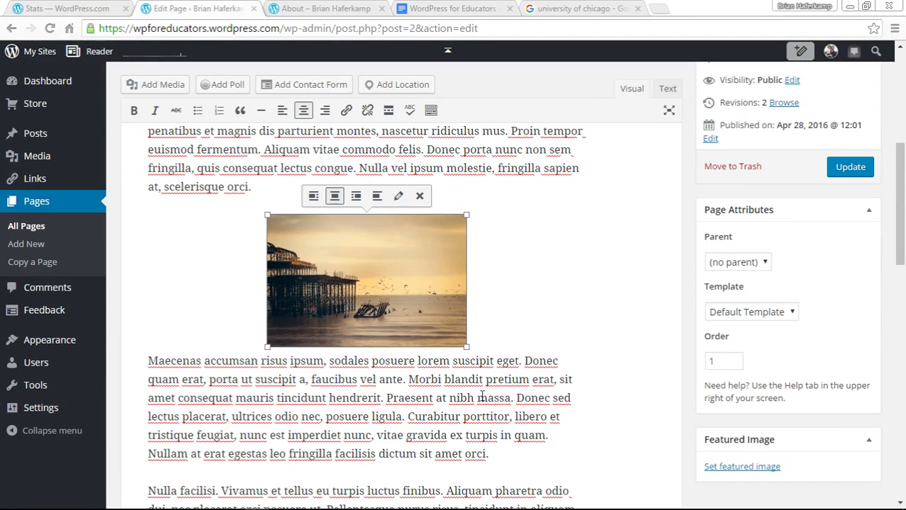
{"action": "left_click", "coordinate": [377, 196]}
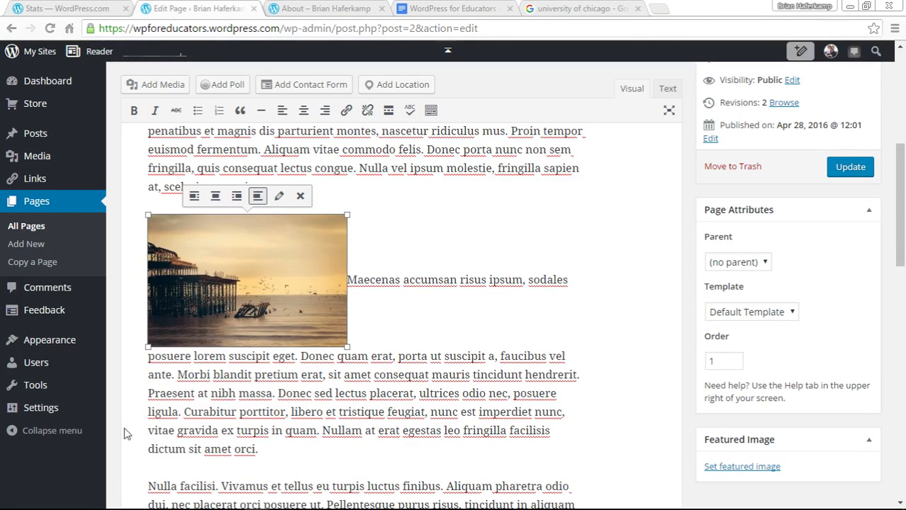
Settle on left alignment for the pier photo, update the page and view the live About page
{"action": "left_click", "coordinate": [193, 195]}
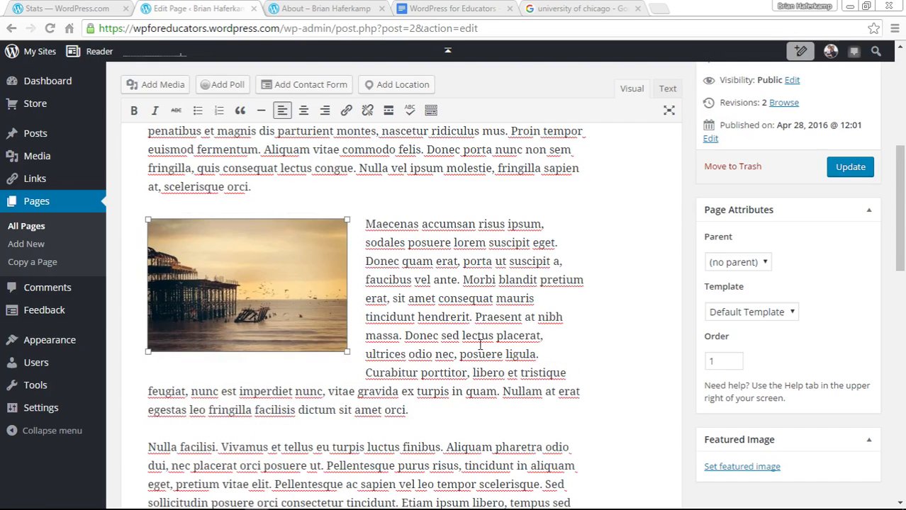
{"action": "left_click", "coordinate": [631, 305]}
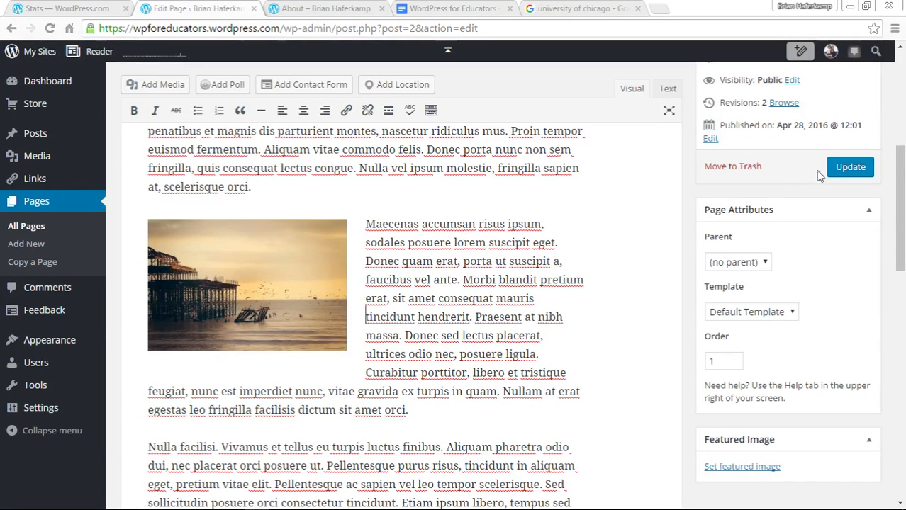
{"action": "left_click", "coordinate": [850, 170]}
{"action": "left_click", "coordinate": [327, 9]}
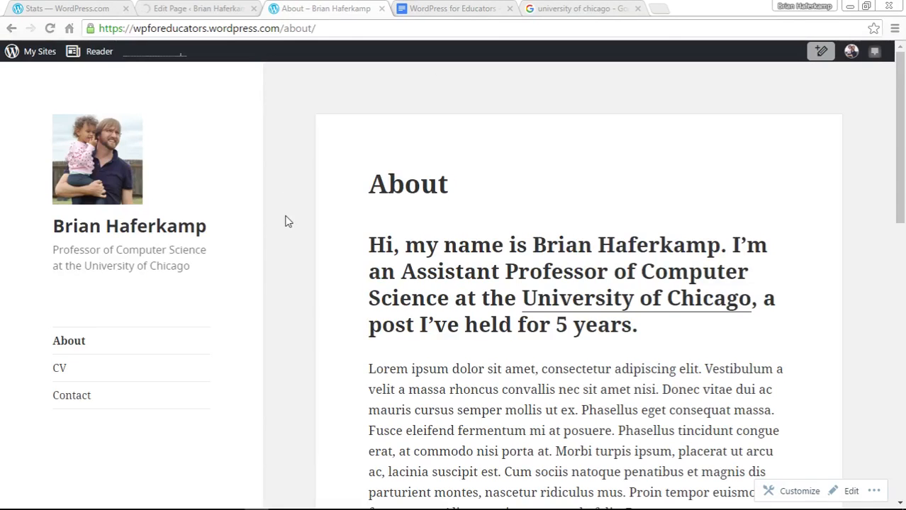
Reload the live About page and check the left-aligned pier photo and Share buttons
{"action": "left_click", "coordinate": [49, 29]}
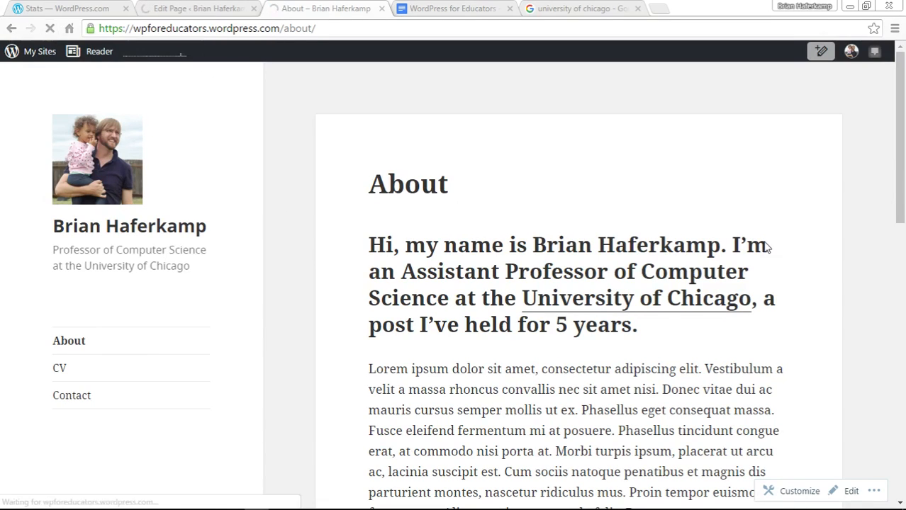
{"action": "scroll", "coordinate": [854, 296], "scroll_direction": "down", "scroll_amount": 5}
{"action": "scroll", "coordinate": [854, 299], "scroll_direction": "down", "scroll_amount": 1}
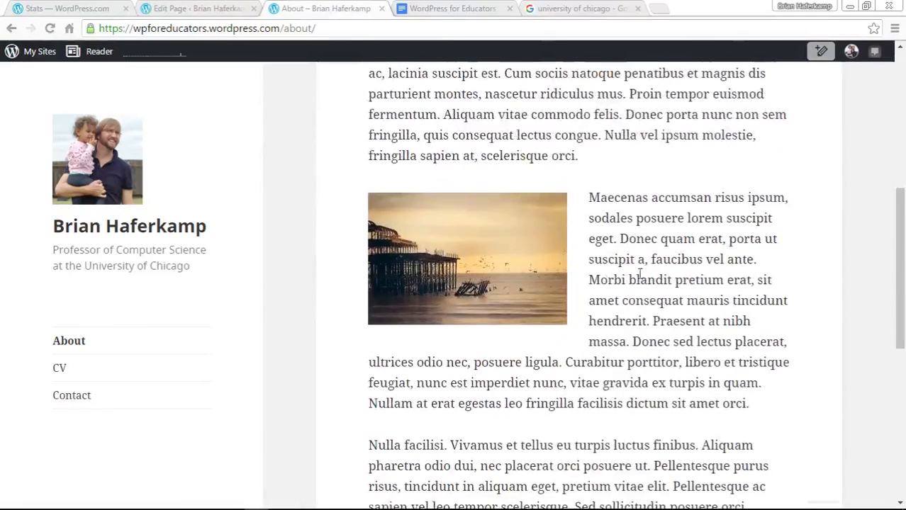
{"action": "left_click", "coordinate": [416, 268]}
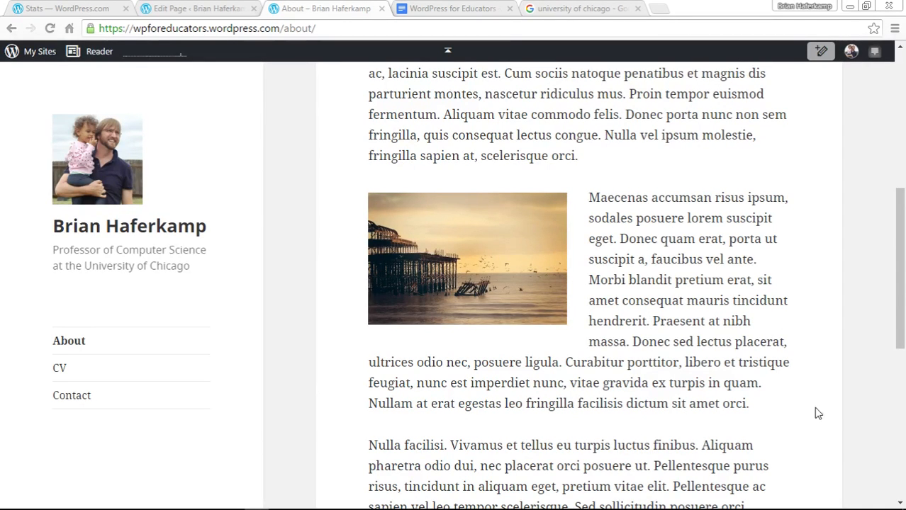
{"action": "scroll", "coordinate": [827, 399], "scroll_direction": "down", "scroll_amount": 5}
{"action": "scroll", "coordinate": [829, 400], "scroll_direction": "up", "scroll_amount": 4}
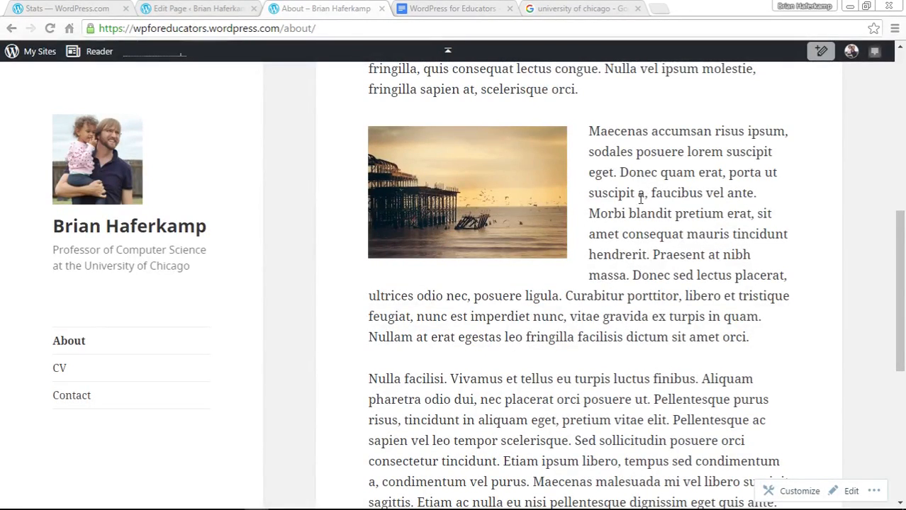
Look over the page in the editor, then return to the live About page
{"action": "left_click", "coordinate": [214, 16]}
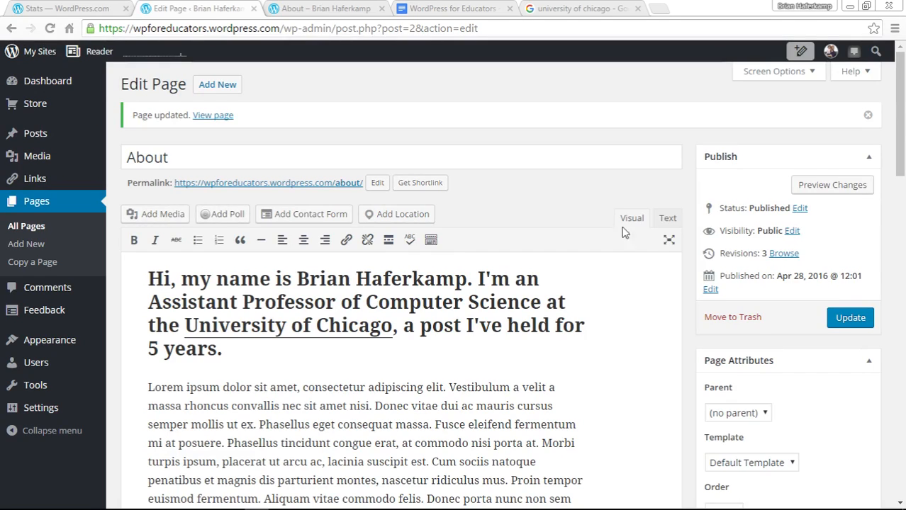
{"action": "scroll", "coordinate": [684, 324], "scroll_direction": "down", "scroll_amount": 3}
{"action": "scroll", "coordinate": [684, 325], "scroll_direction": "up", "scroll_amount": 4}
{"action": "left_click", "coordinate": [358, 9]}
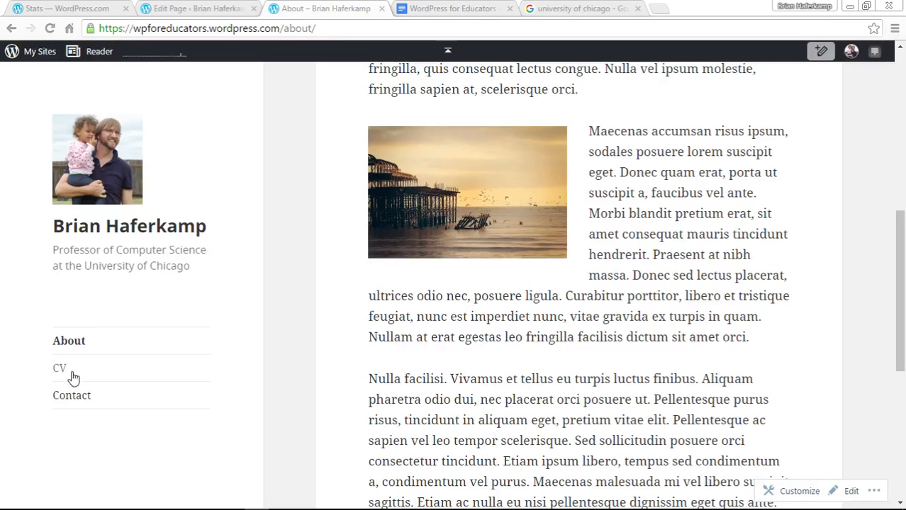